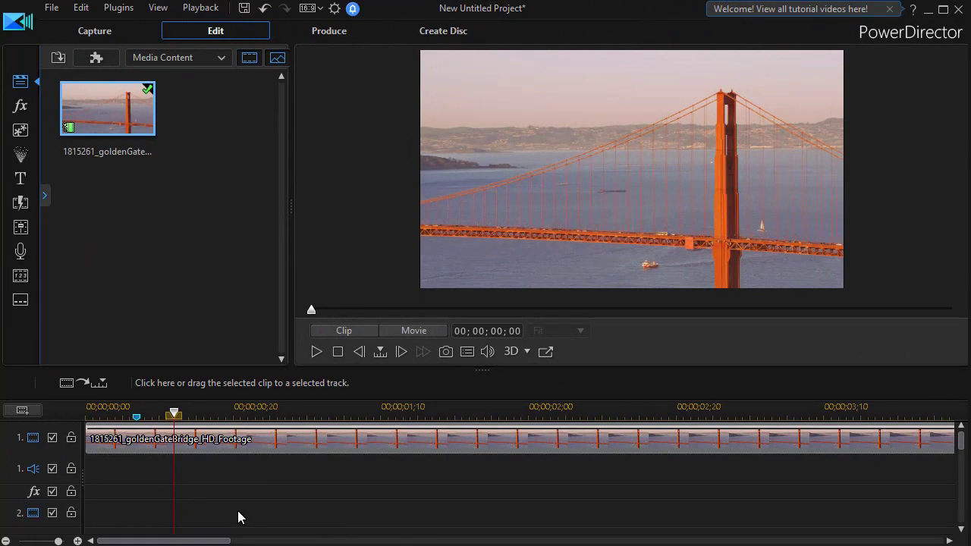
Bring up the track options menu from a timeline track header
right_click(219, 459)
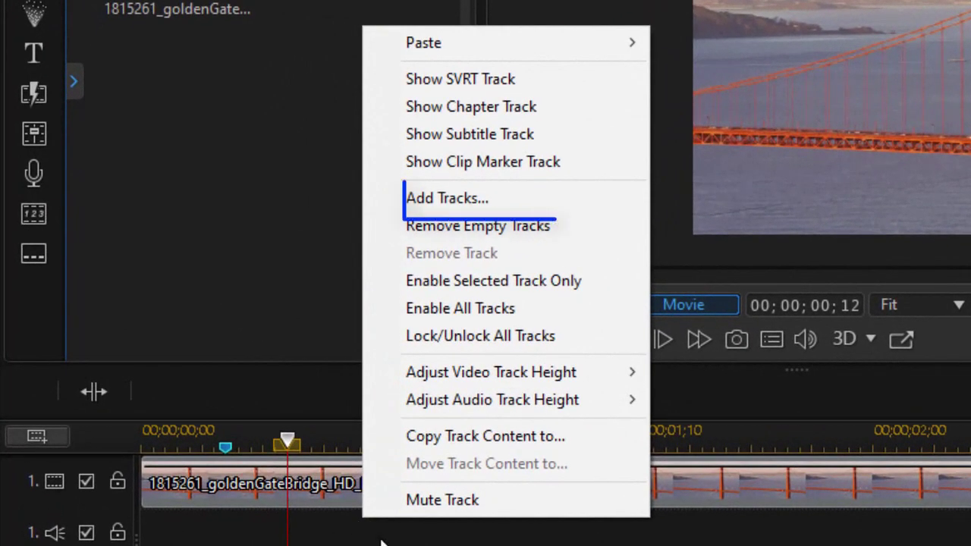
Add 9 video tracks above Track 4 with the audio track count set to 0
left_click(452, 201)
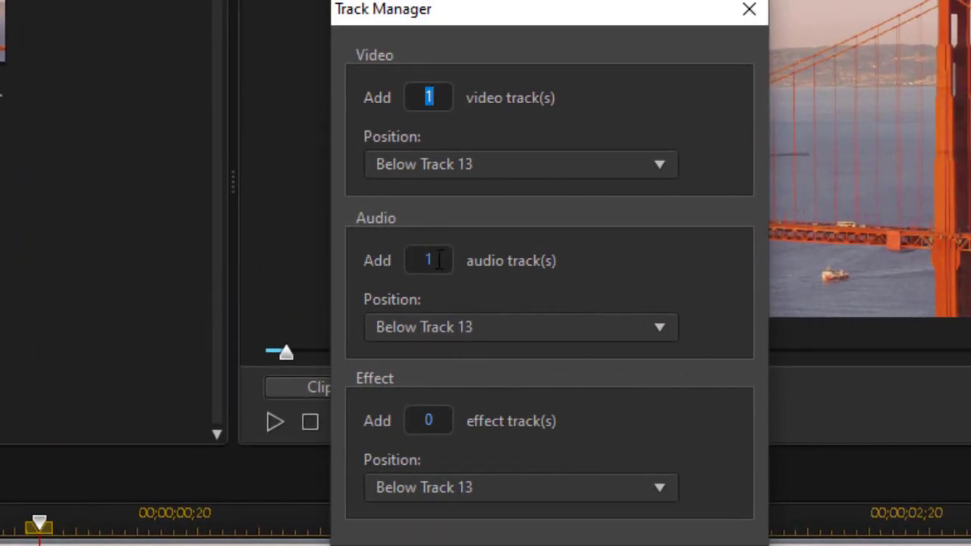
left_click_drag(436, 260, 388, 269)
type("0")
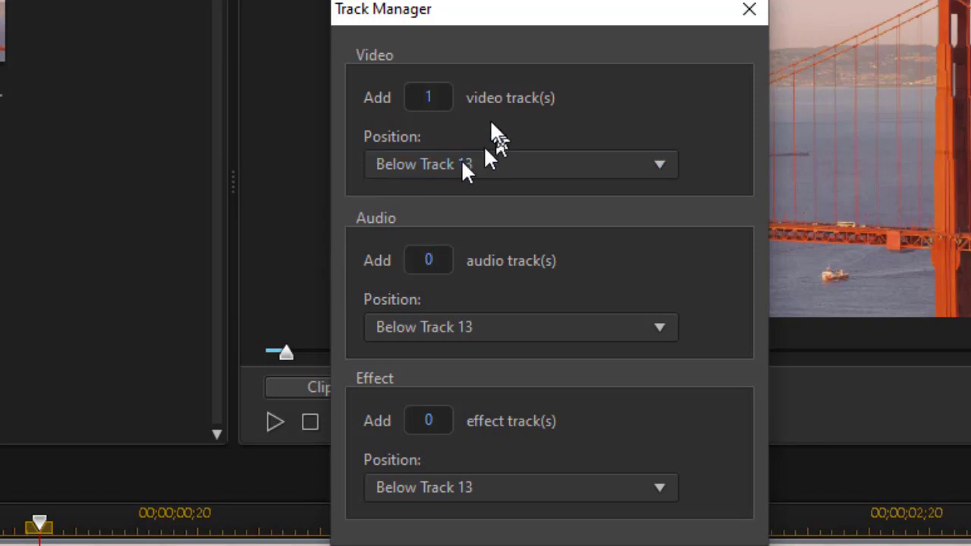
left_click(658, 161)
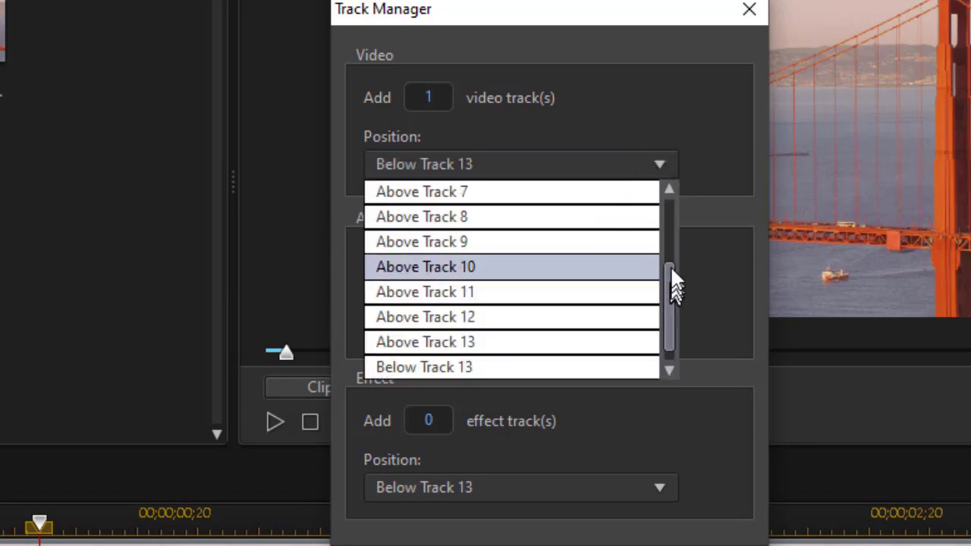
left_click_drag(672, 275, 672, 223)
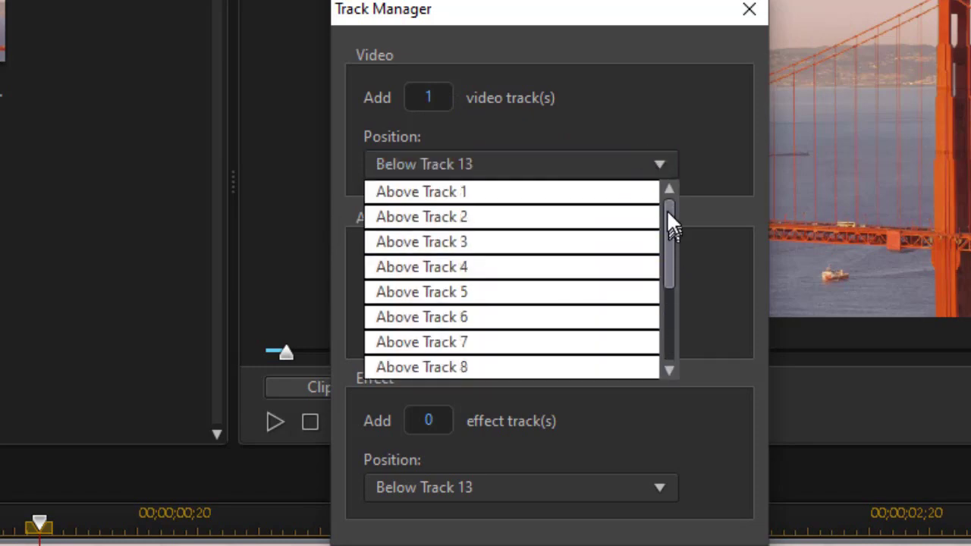
left_click(514, 266)
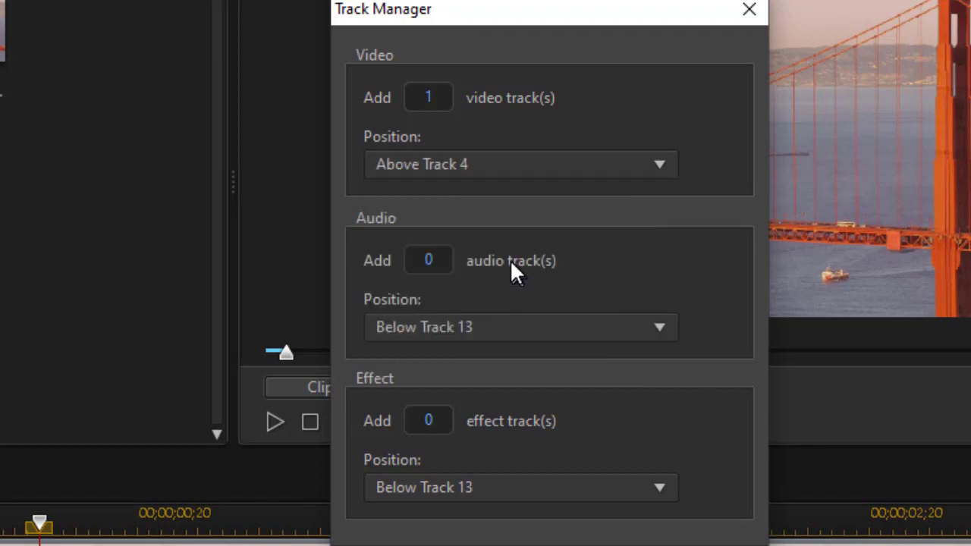
double_click(430, 97)
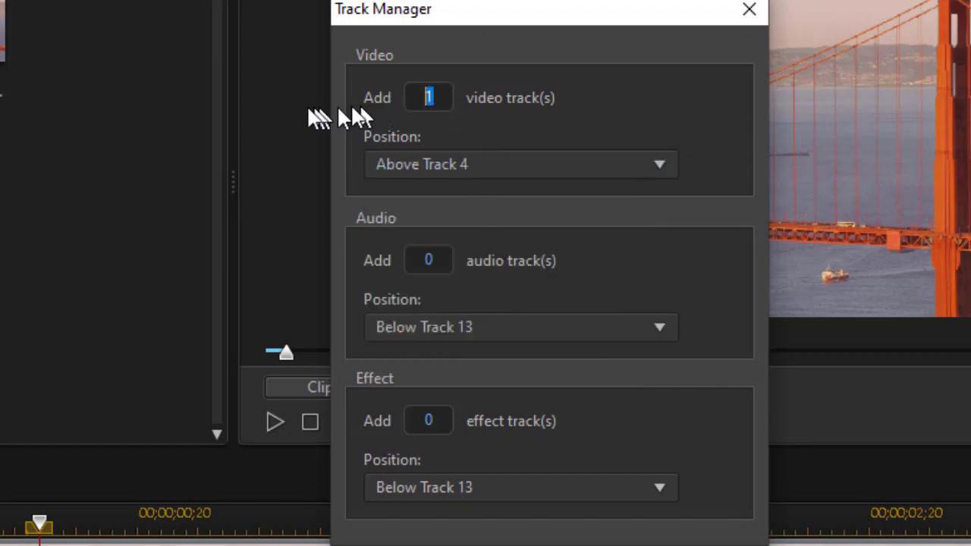
type("9")
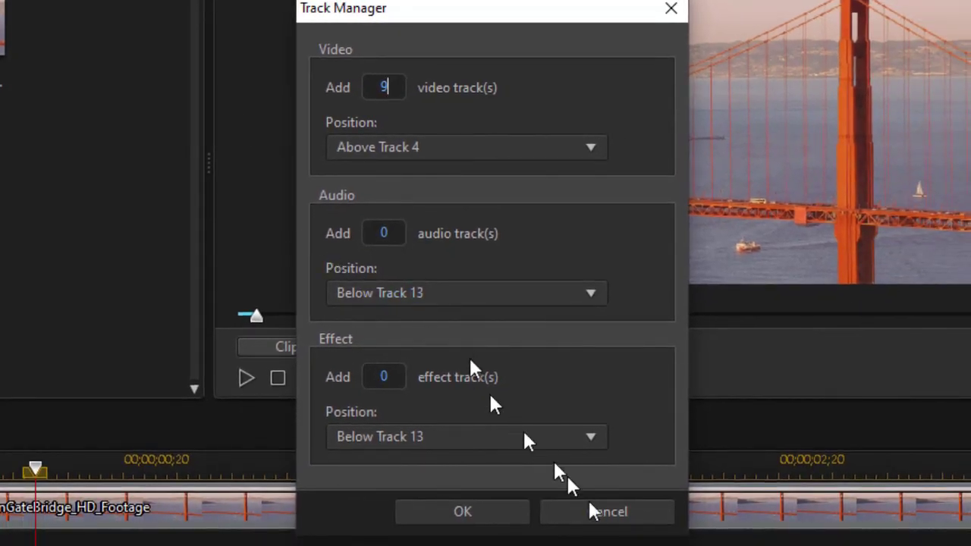
left_click(481, 523)
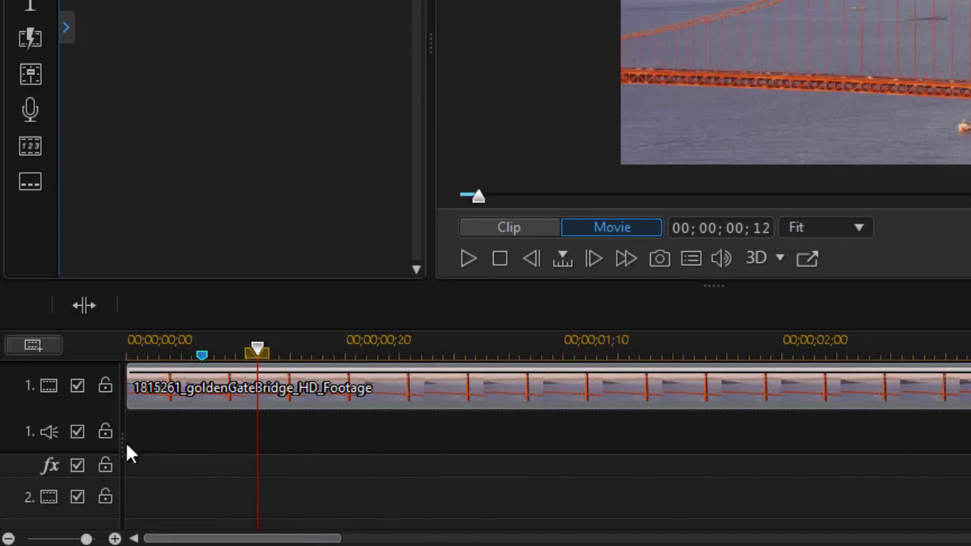
Widen the track headers to show names and rename video track 4 to 'of'
left_click_drag(124, 442, 258, 451)
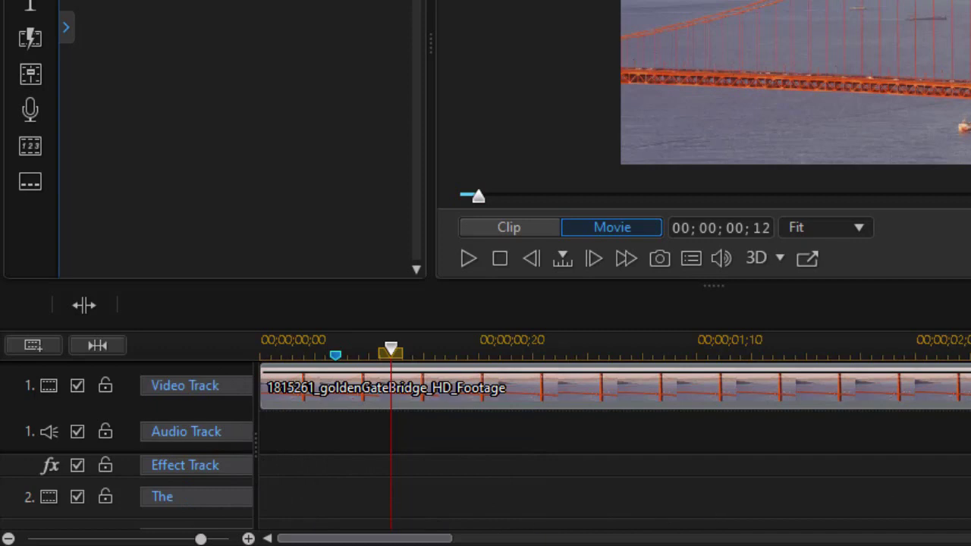
scroll(486, 448, "down", 3)
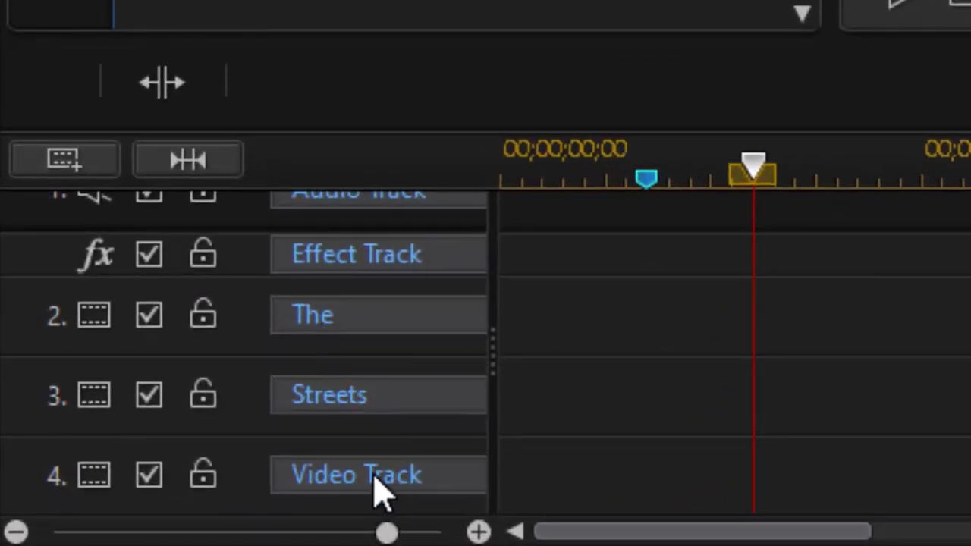
left_click(420, 483)
left_click_drag(444, 492, 235, 465)
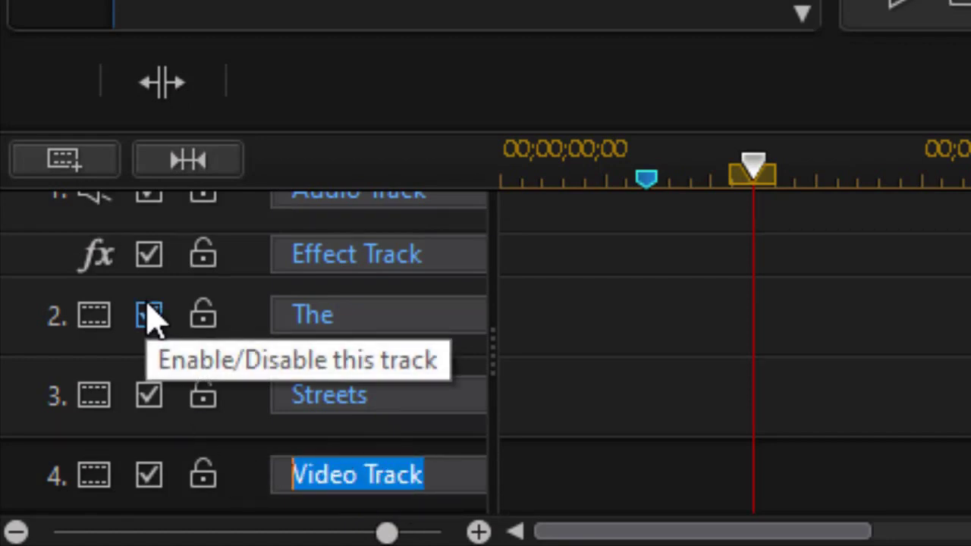
type("of")
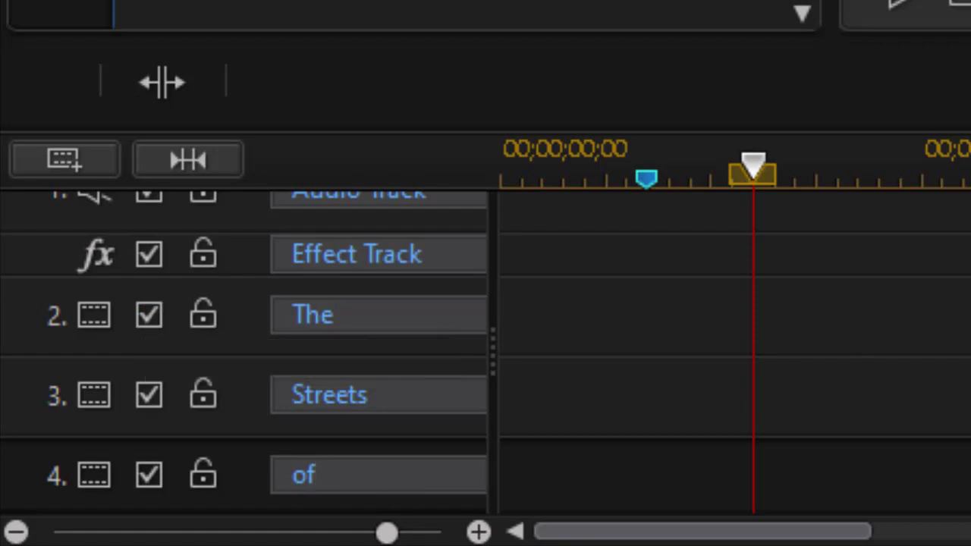
Rename tracks 5, 6 and 7 to 'The C', 'Streets C' and 'Of C'
scroll(243, 353, "down", 3)
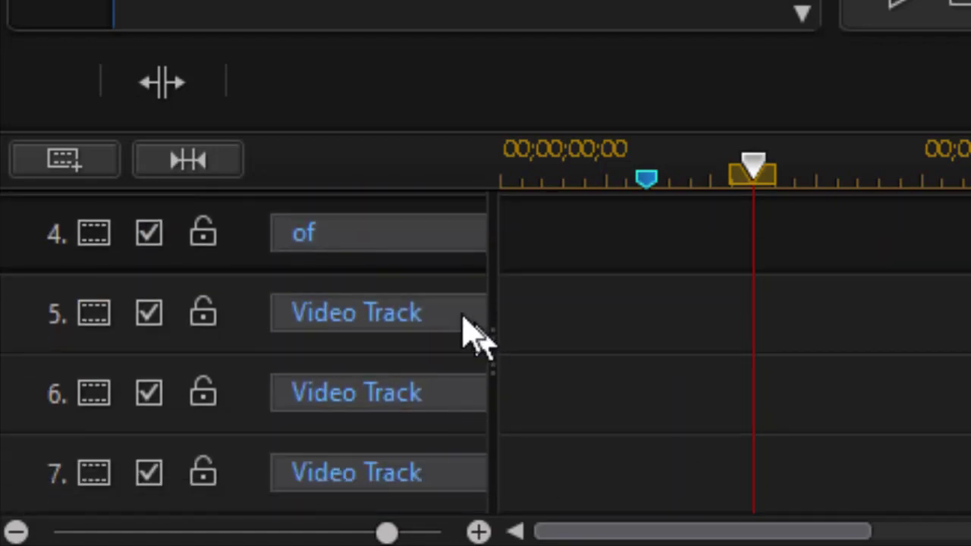
left_click(428, 317)
left_click_drag(438, 328, 152, 323)
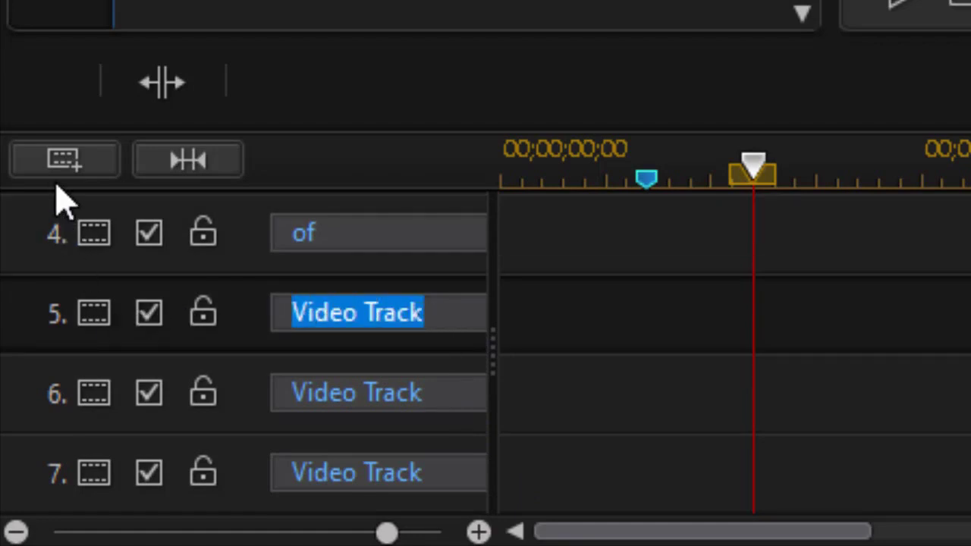
type("The C")
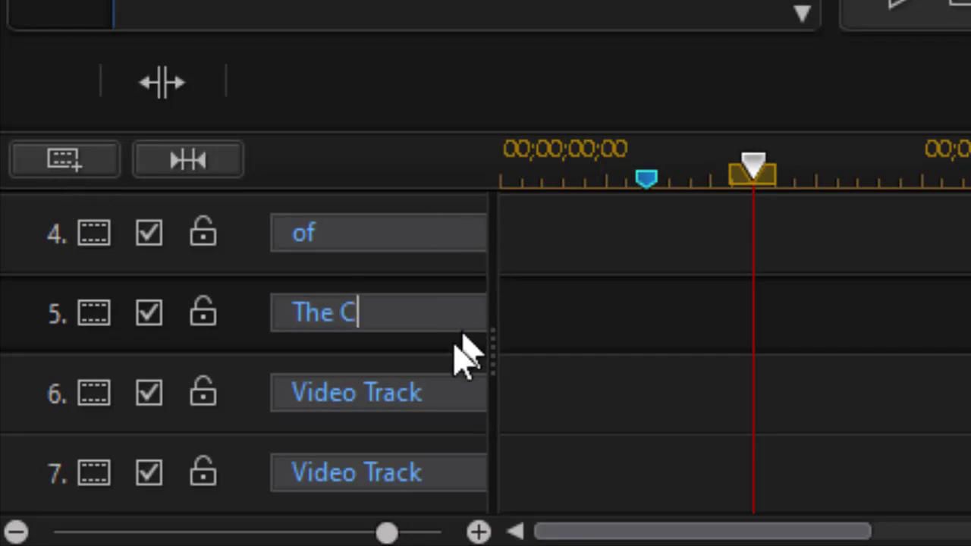
left_click(425, 398)
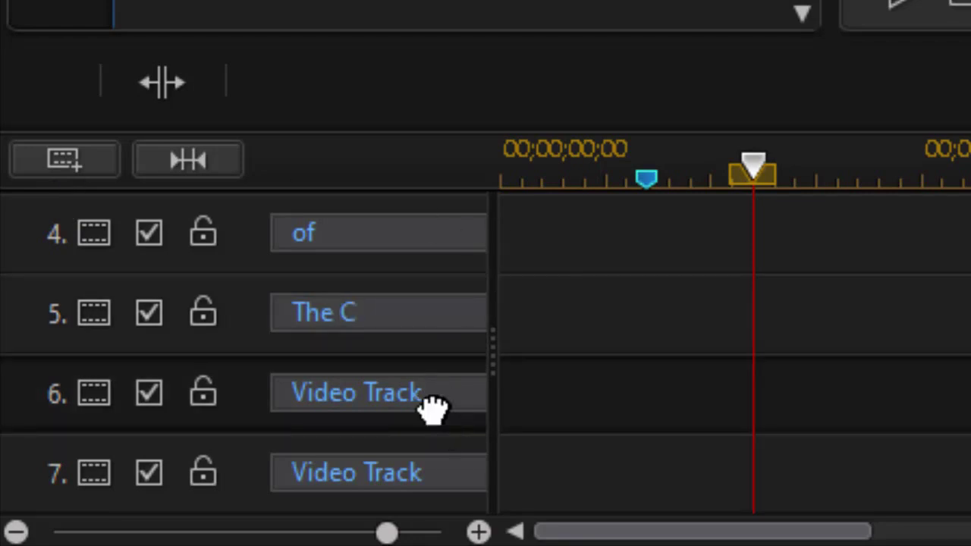
left_click_drag(429, 402, 195, 405)
type("S")
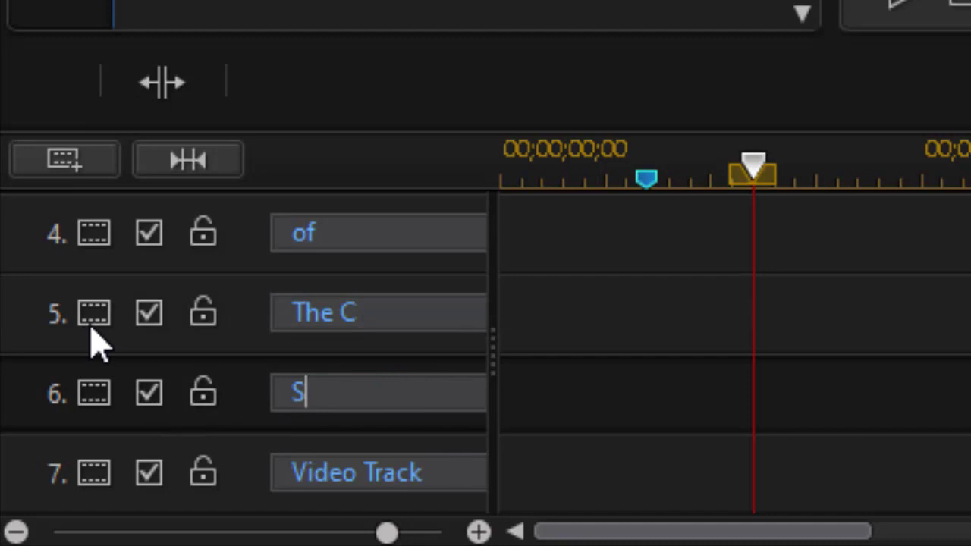
type("treets C")
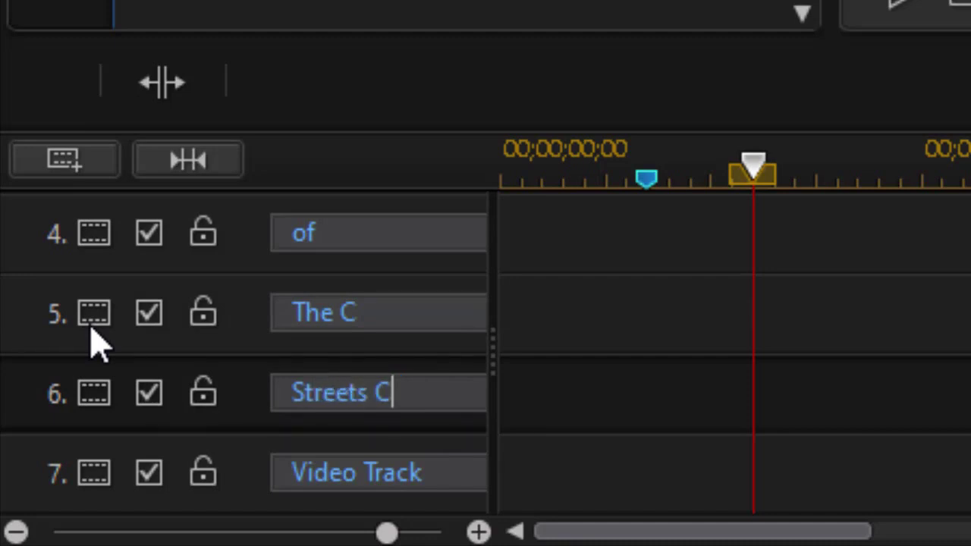
left_click(455, 481)
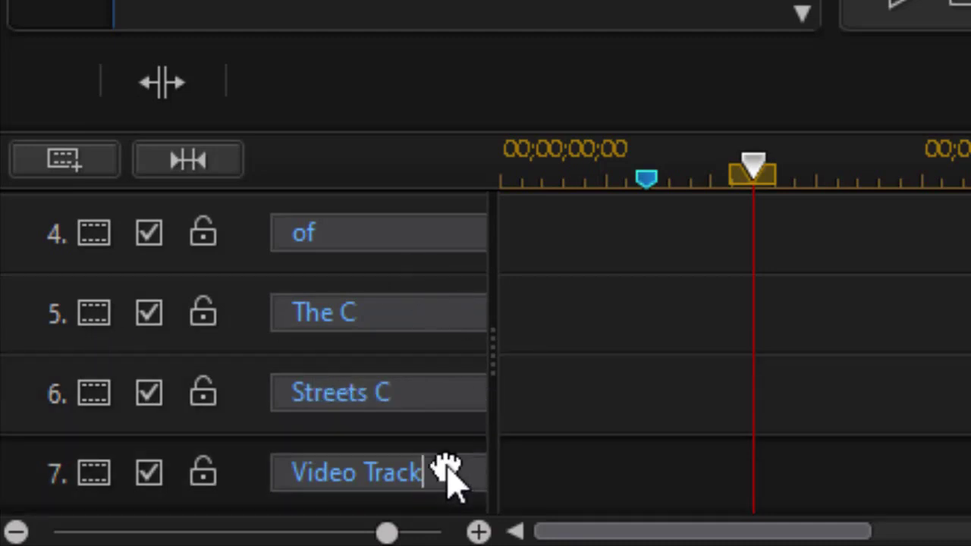
double_click(455, 482)
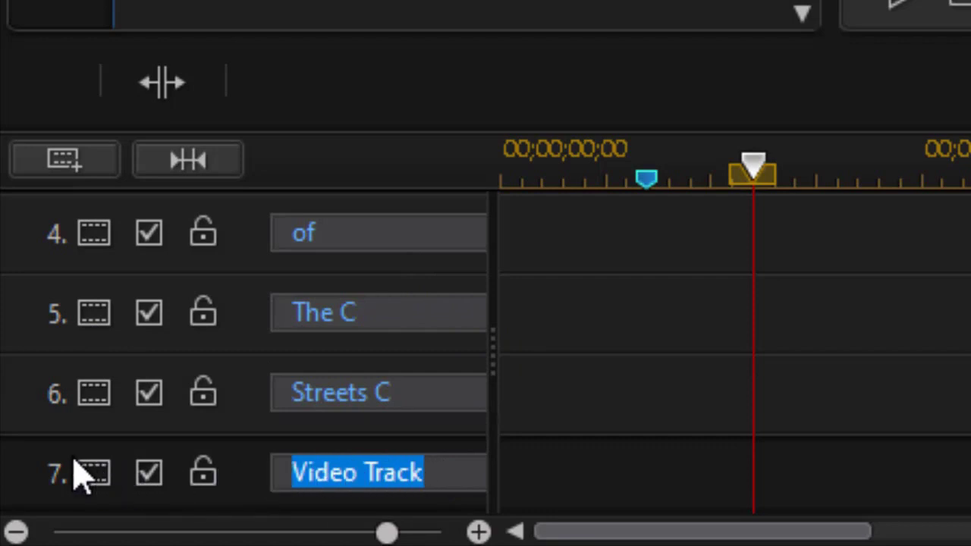
type("Of")
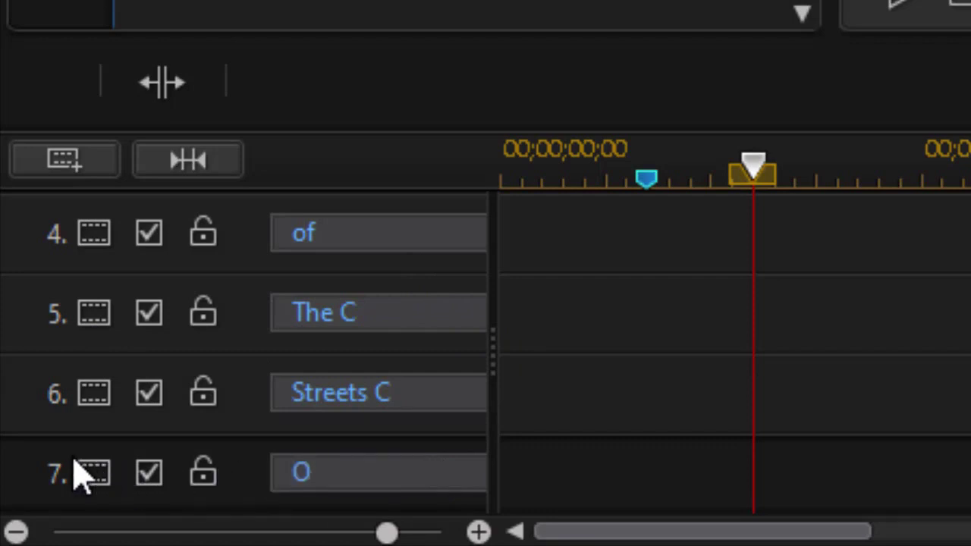
type(" C")
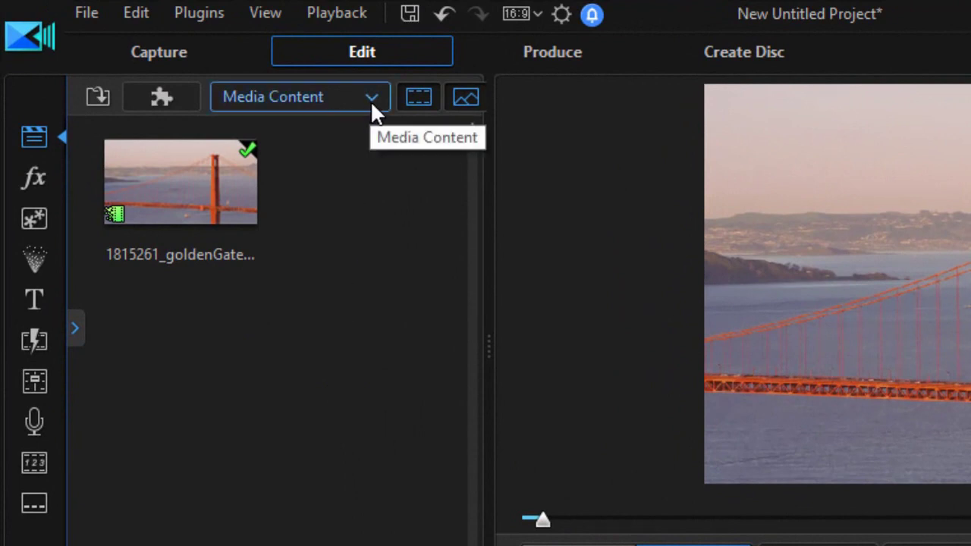
Show the Color Boards library and place the white 255,255,255 board on The C track
left_click(371, 102)
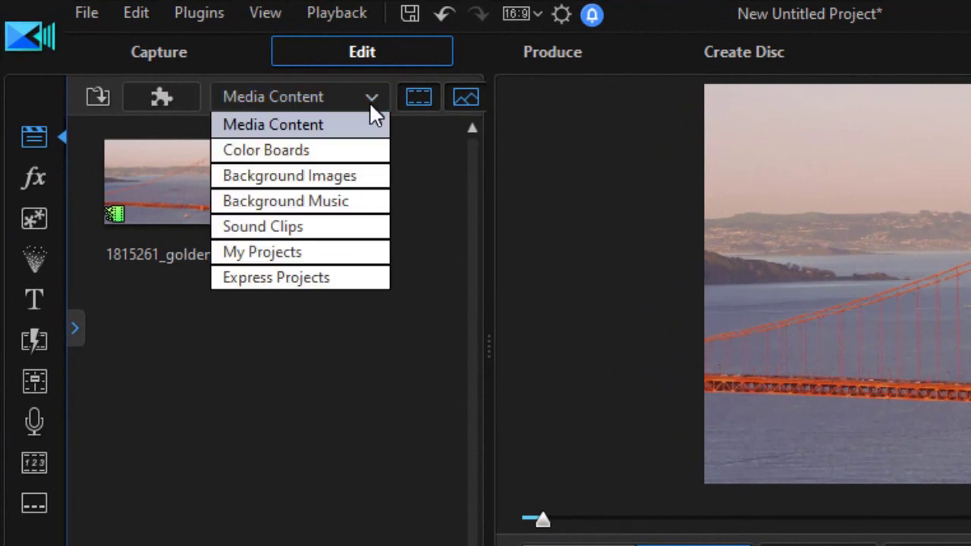
left_click(345, 155)
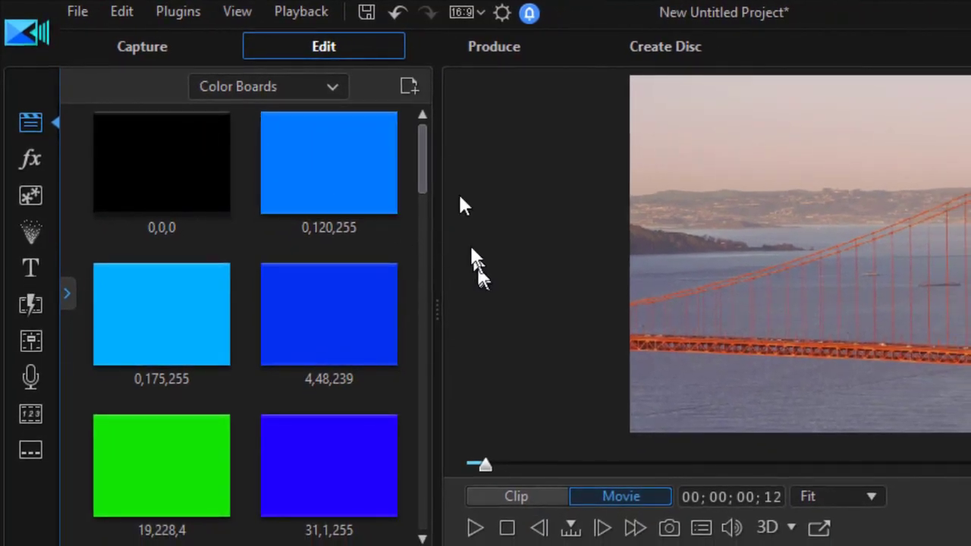
left_click_drag(422, 163, 414, 543)
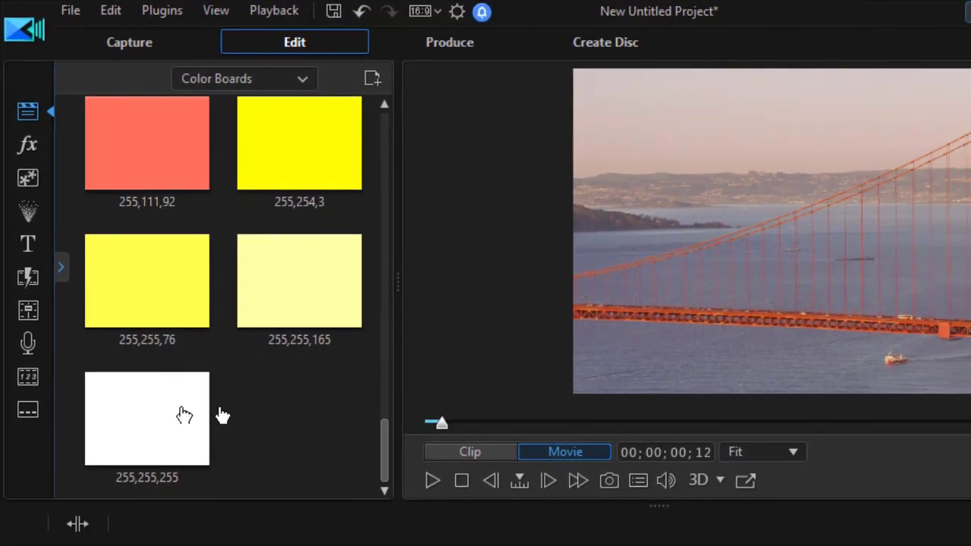
left_click_drag(201, 454, 237, 545)
left_click_drag(160, 421, 171, 483)
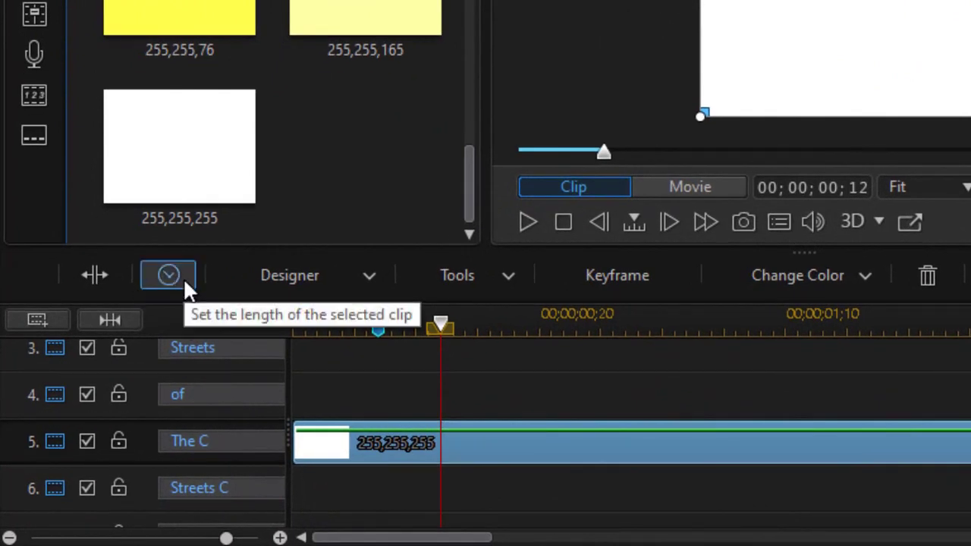
Shorten the white board's duration to 00;00;01;15 and zoom the timeline in on it
left_click(168, 276)
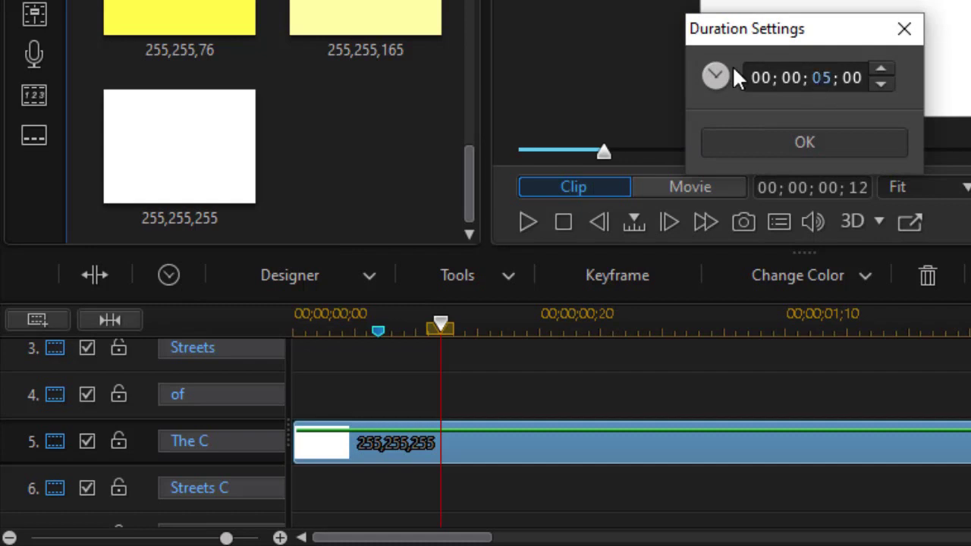
type("1")
key("Return")
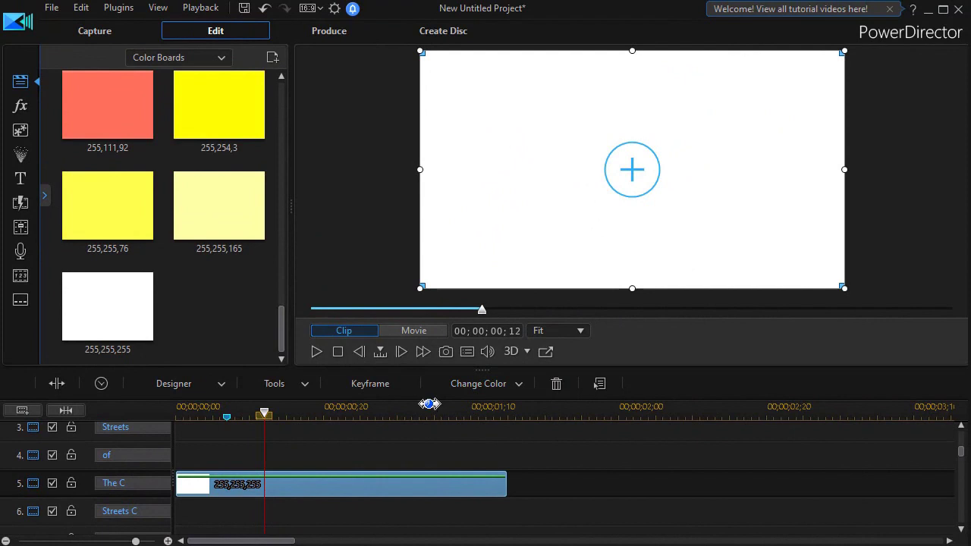
left_click_drag(429, 407, 784, 407)
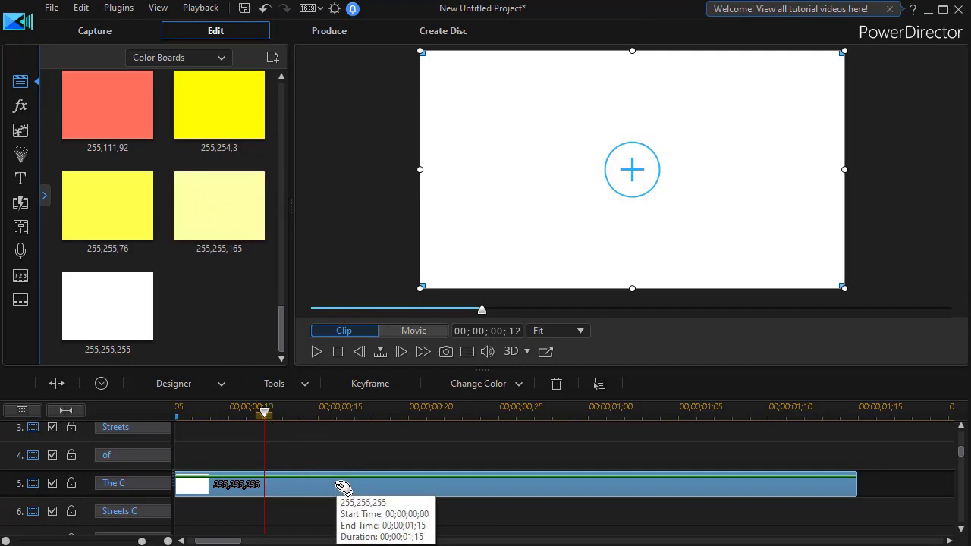
In PiP Designer, turn off Maintain aspect ratio and shrink the white board to a small box
double_click(342, 486)
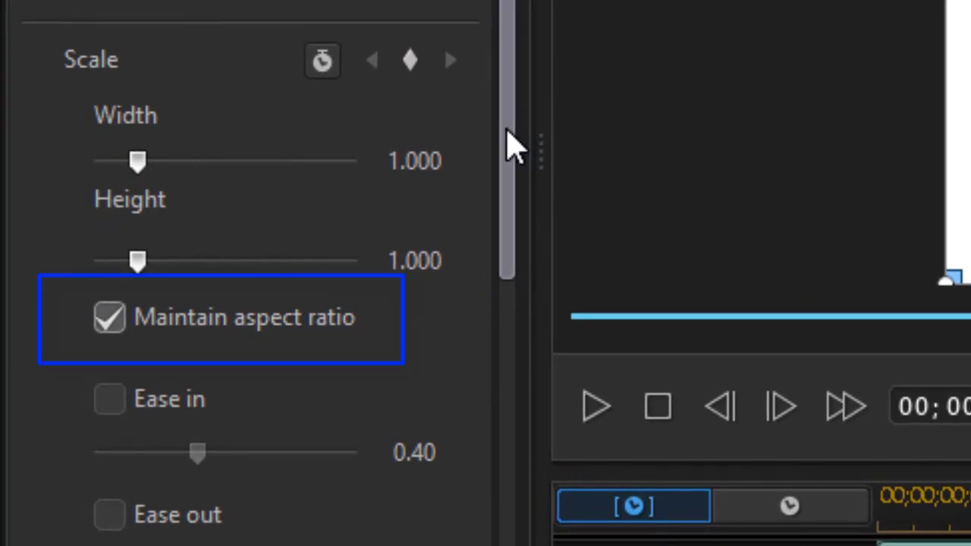
scroll(510, 151, "down", 1)
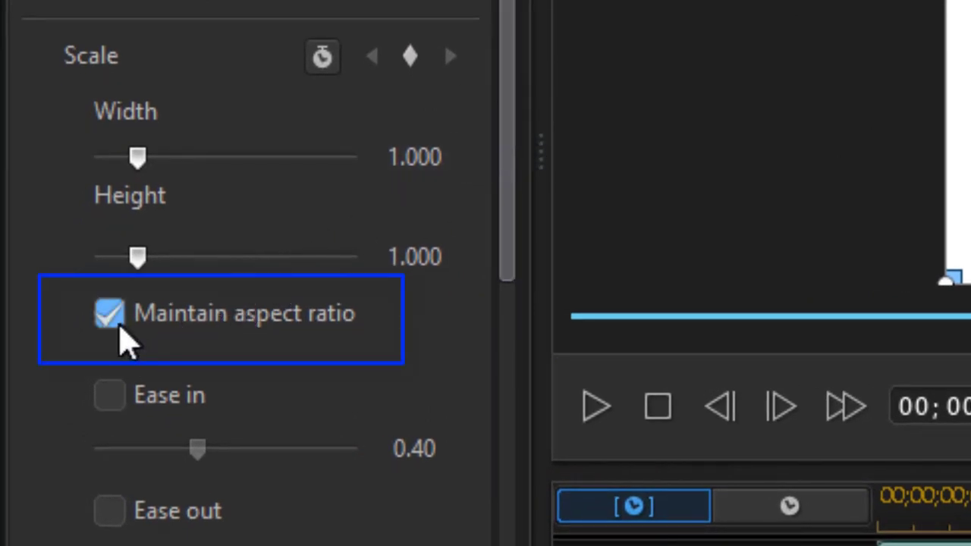
left_click(110, 326)
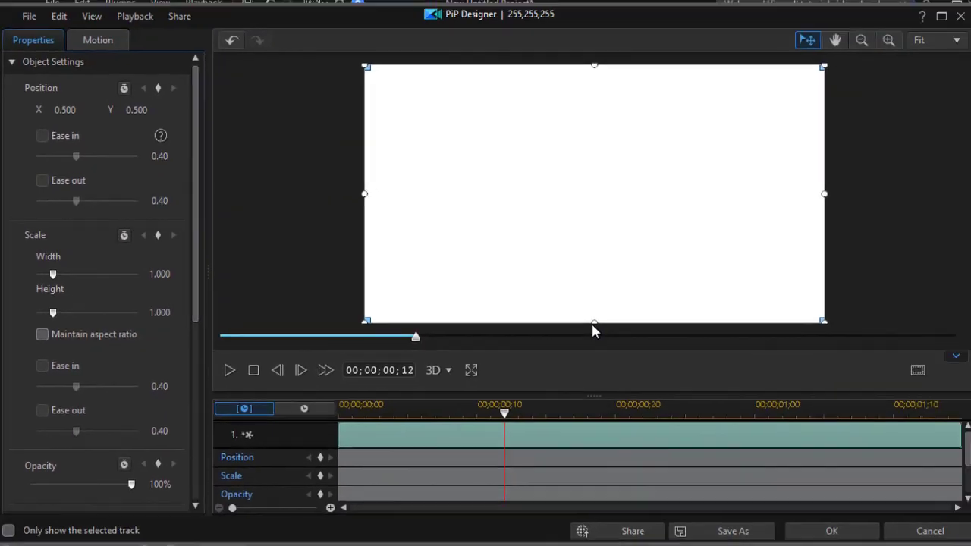
left_click_drag(594, 326, 596, 93)
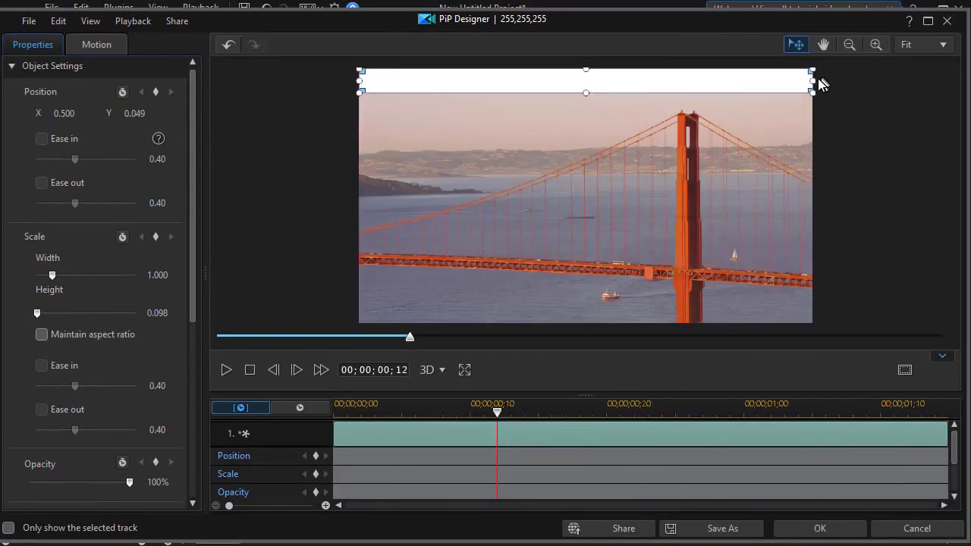
left_click_drag(813, 79, 432, 161)
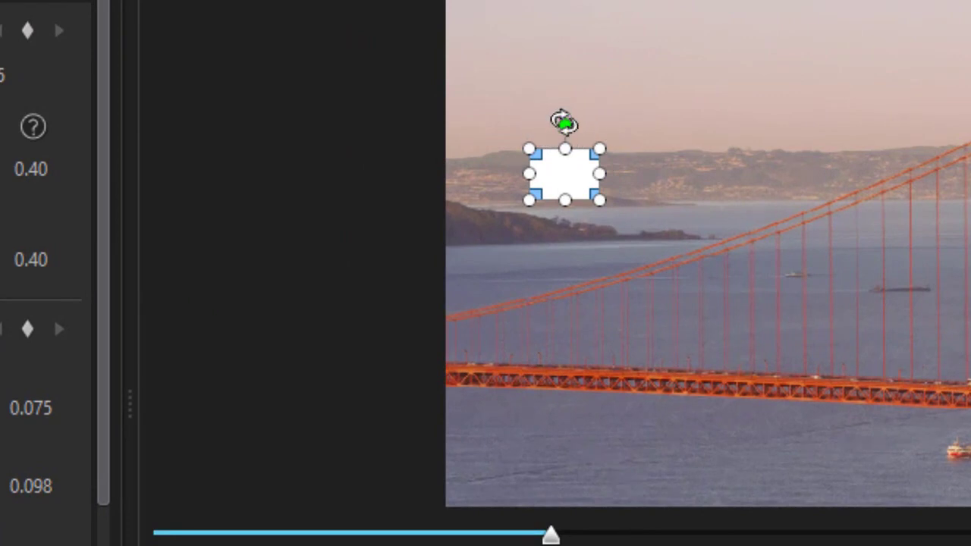
Set the box's rotation to -13 degrees and apply the changes
left_click_drag(560, 120, 557, 119)
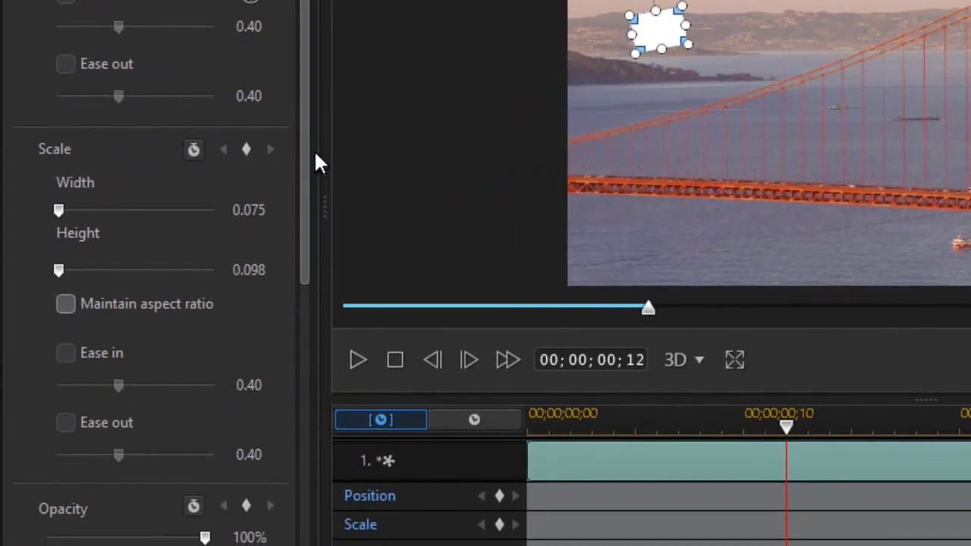
scroll(93, 505, "down", 4)
scroll(288, 307, "down", 1)
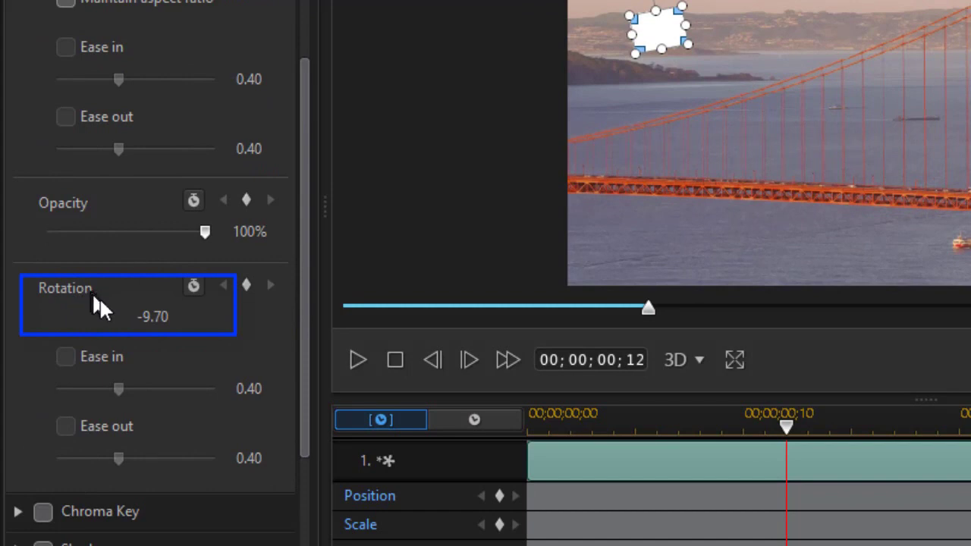
mouse_move(154, 325)
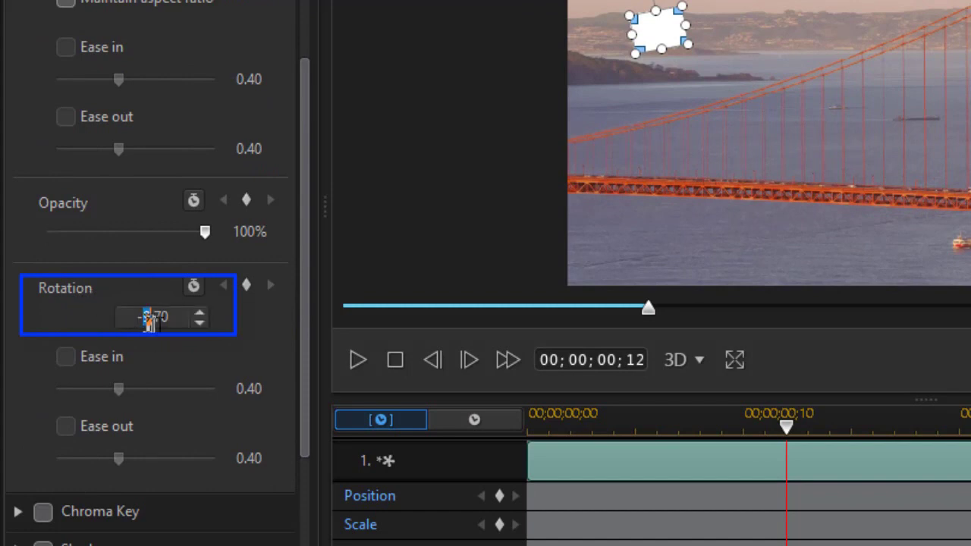
left_click_drag(150, 318, 170, 319)
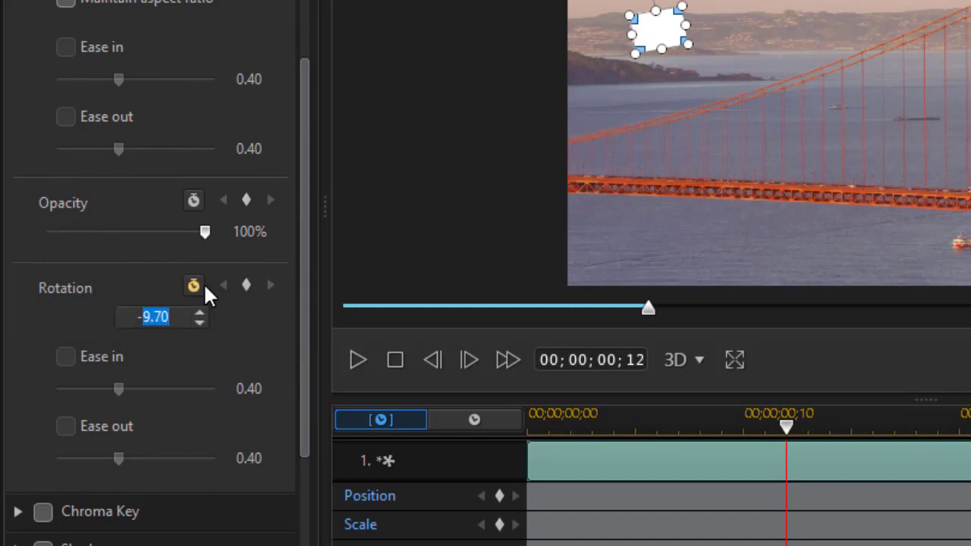
type("1")
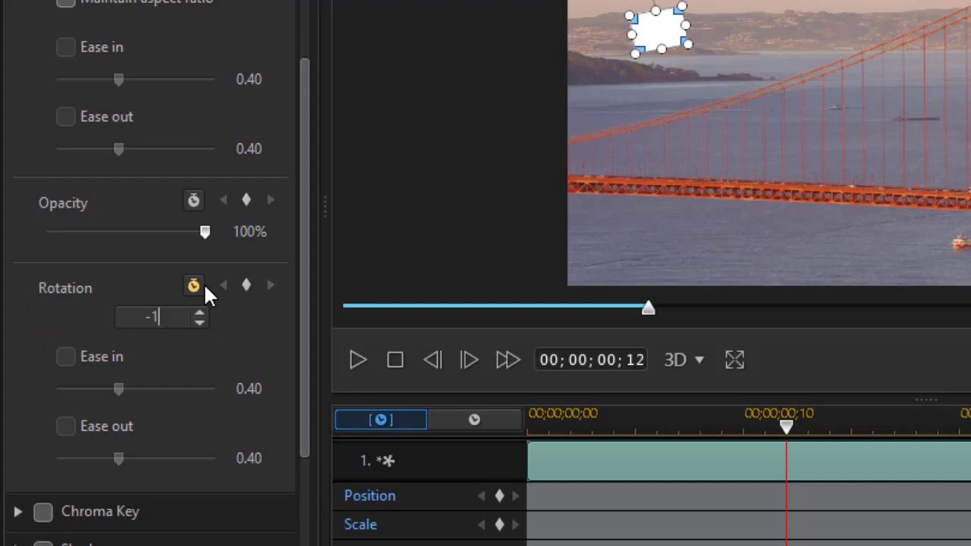
type("3")
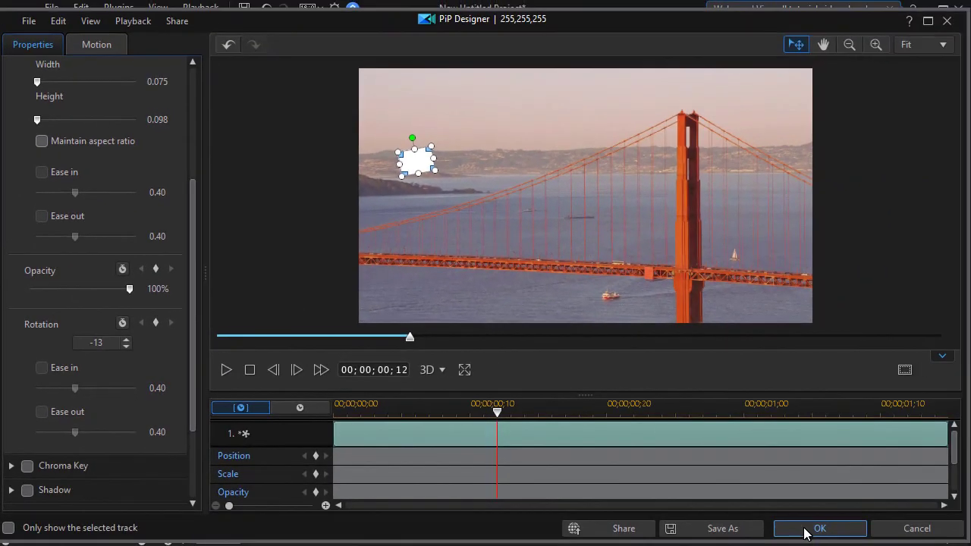
left_click(812, 527)
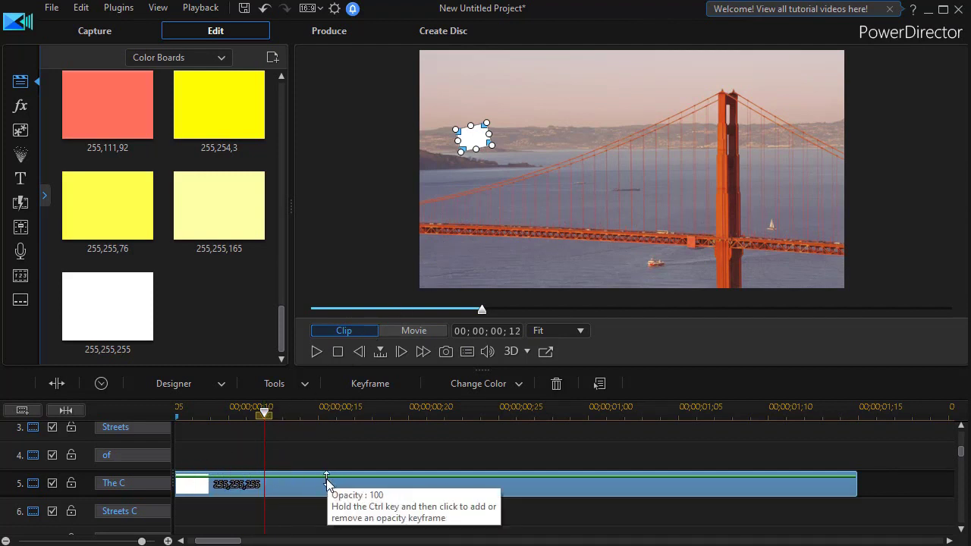
Paste a copy of the white board onto track 6 and align it to start at zero
left_click_drag(327, 479, 327, 480)
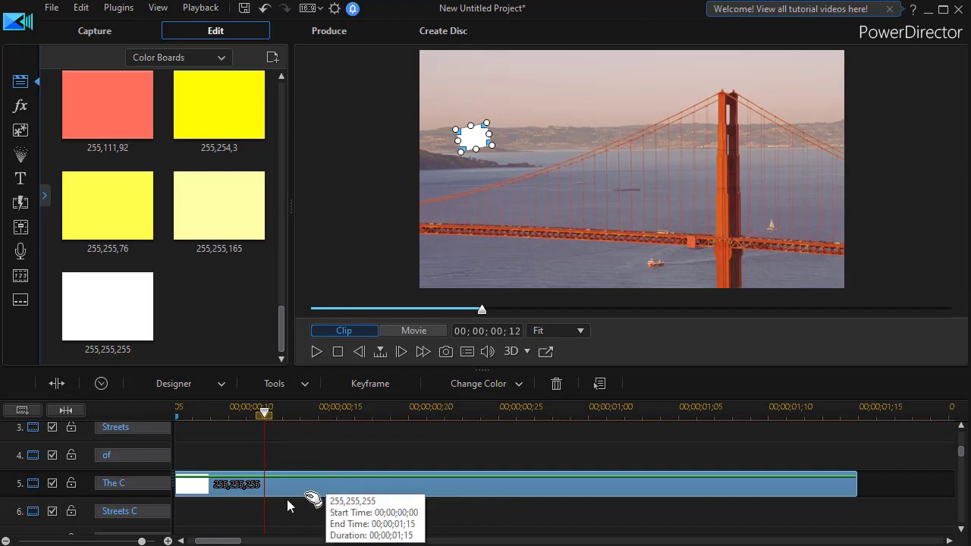
left_click(215, 514)
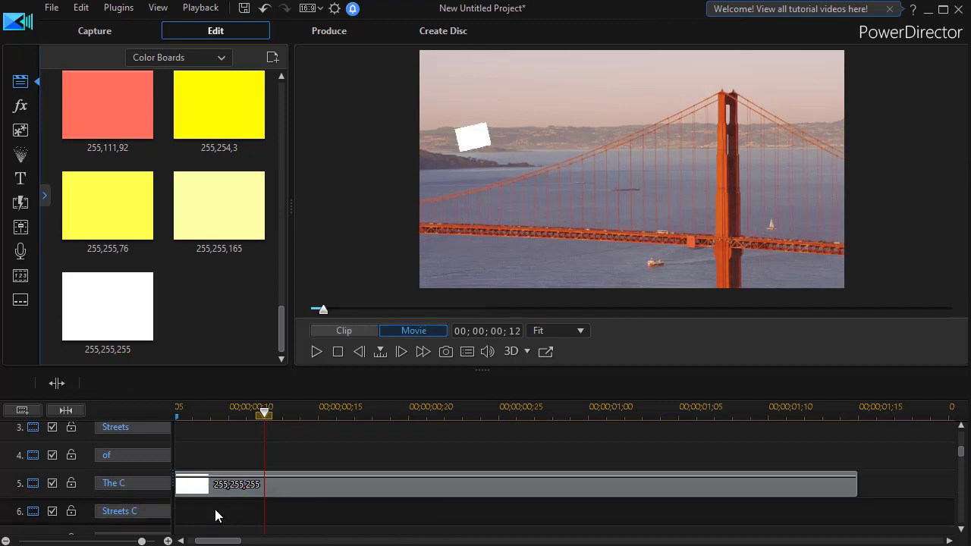
key("ctrl+v")
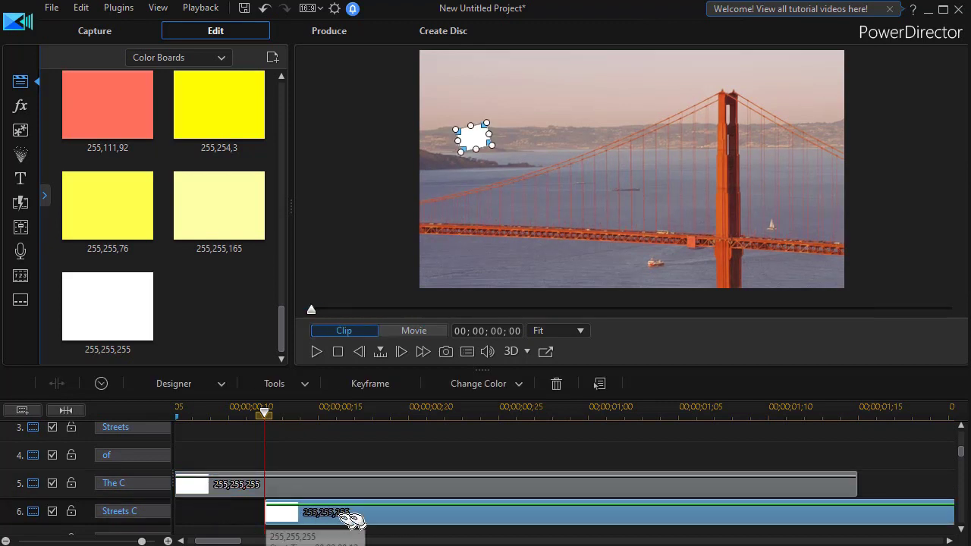
left_click_drag(340, 516, 250, 515)
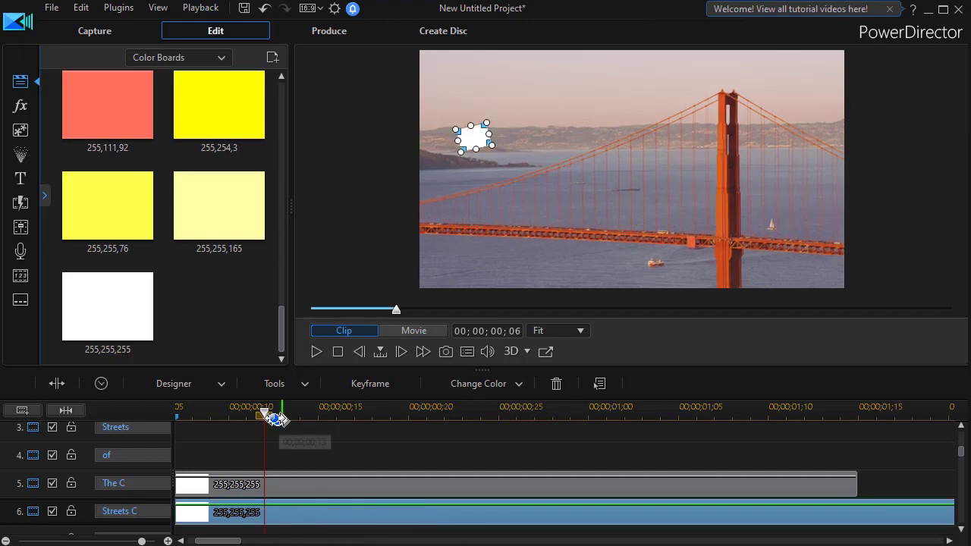
left_click(147, 433)
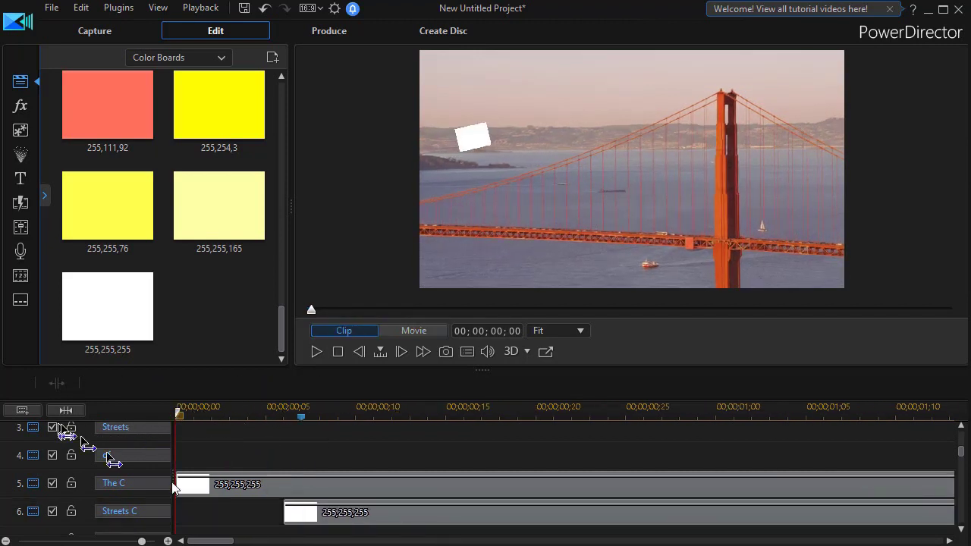
left_click_drag(357, 513, 191, 514)
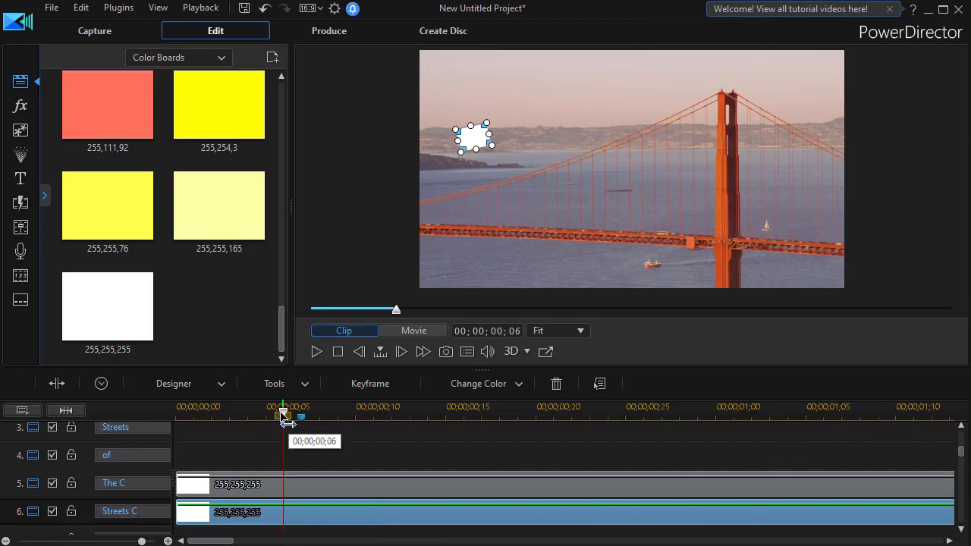
left_click(129, 429)
left_click(853, 515)
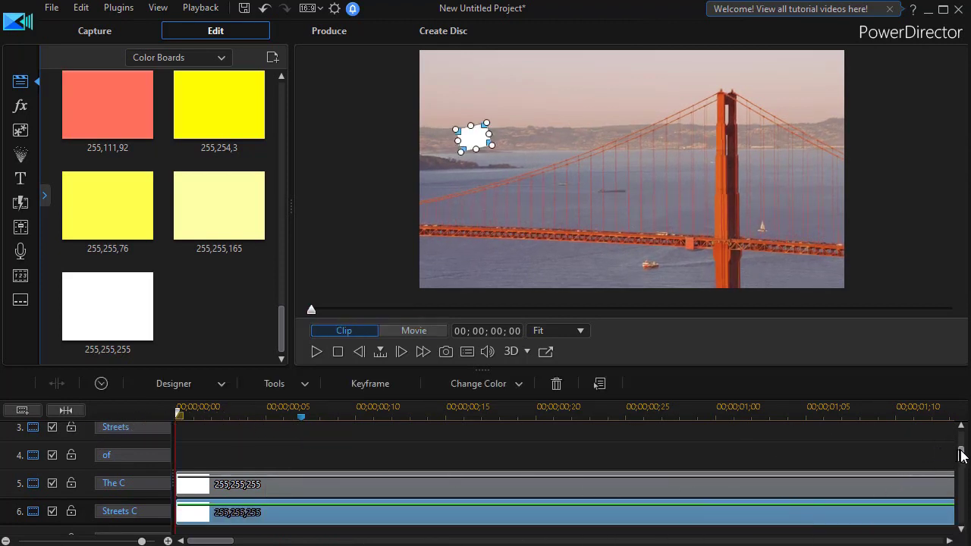
Paste another copy of the white board onto track 7
scroll(960, 455, "down", 3)
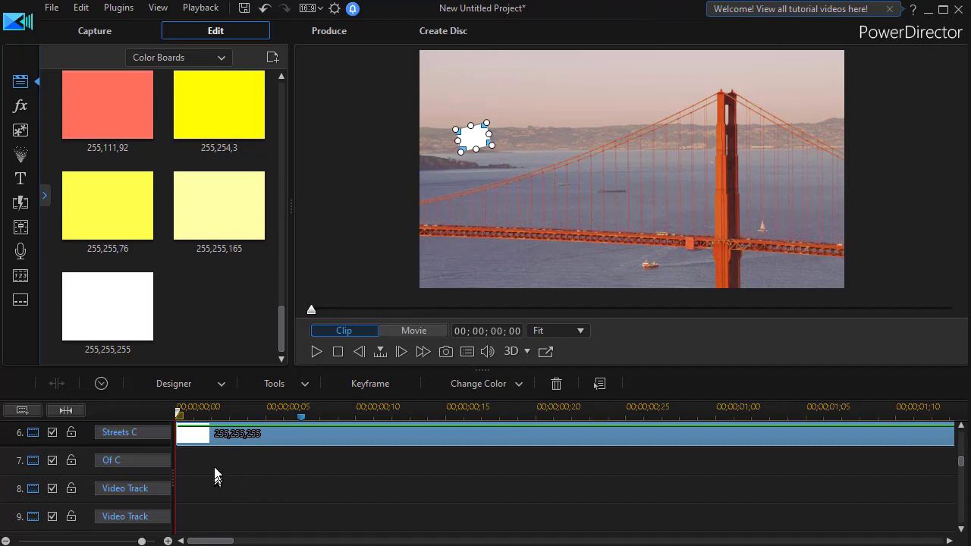
left_click(214, 472)
key("ctrl+v")
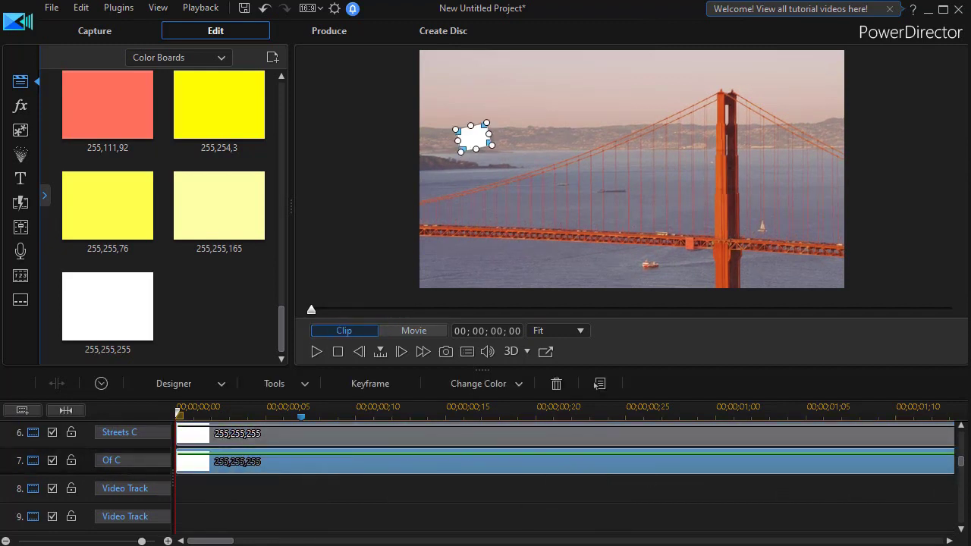
scroll(964, 465, "up", 2)
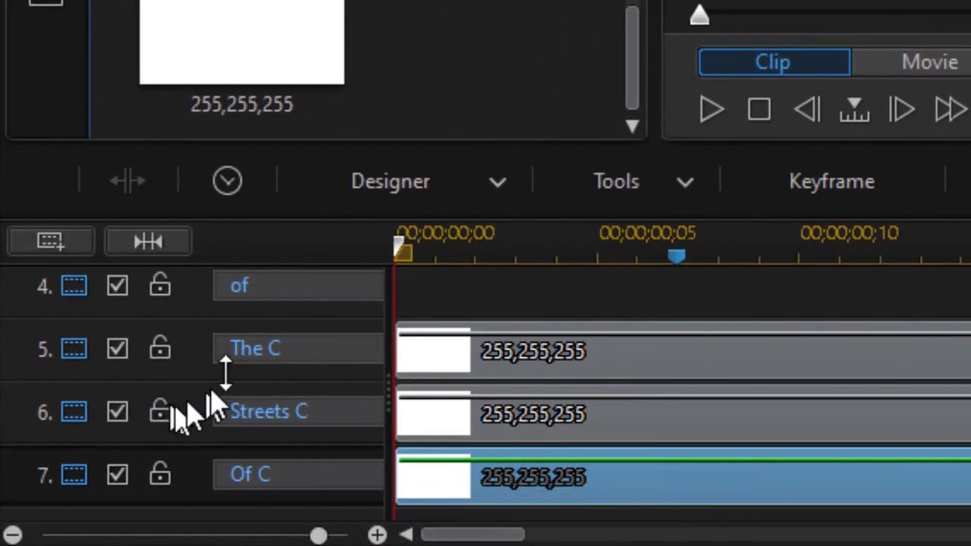
Lock tracks 5 and 6, then drag the track 7 bar down in the preview
left_click(160, 349)
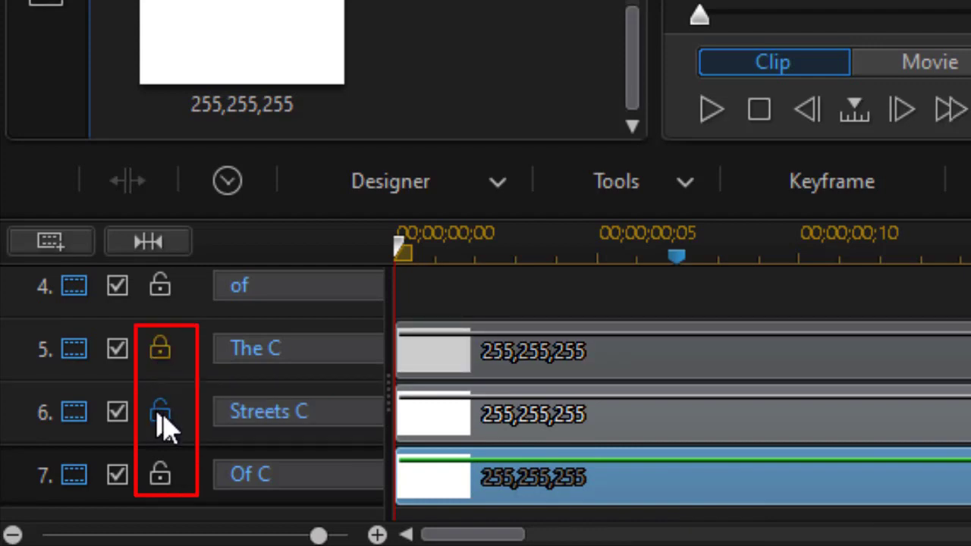
left_click(160, 412)
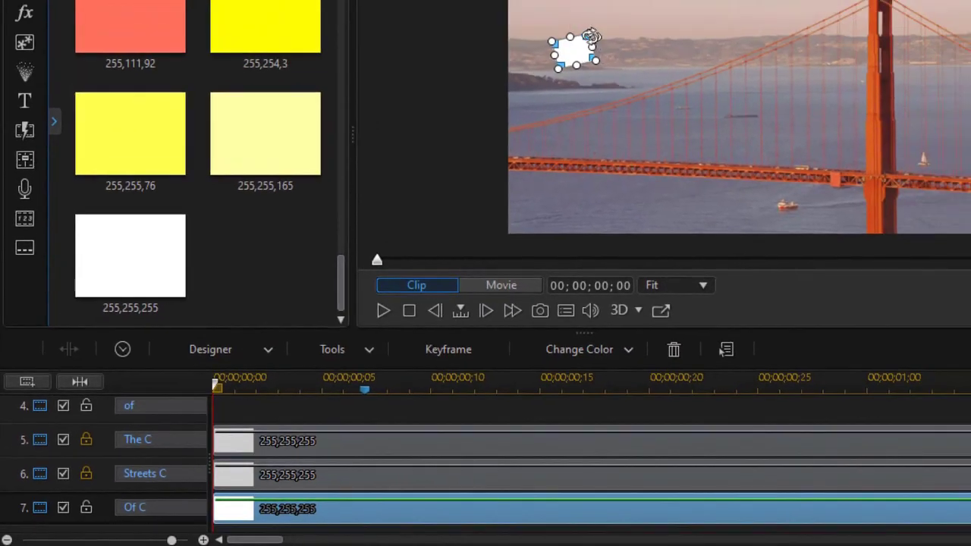
left_click(574, 55)
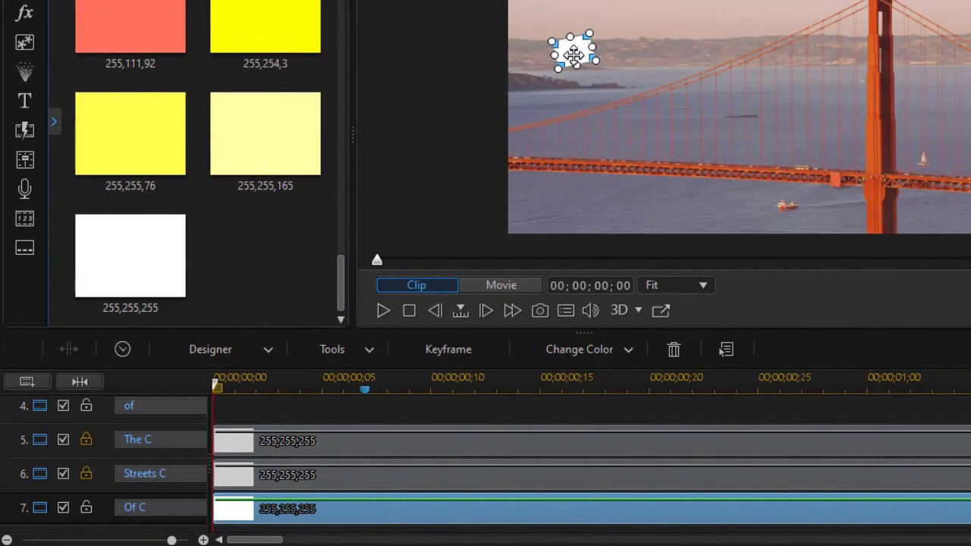
left_click_drag(575, 55, 577, 97)
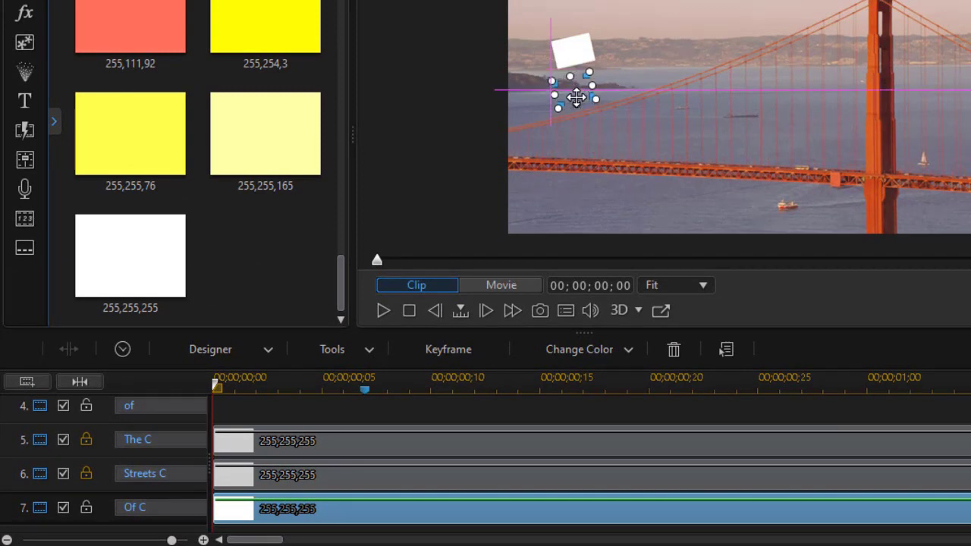
left_click_drag(575, 94, 575, 94)
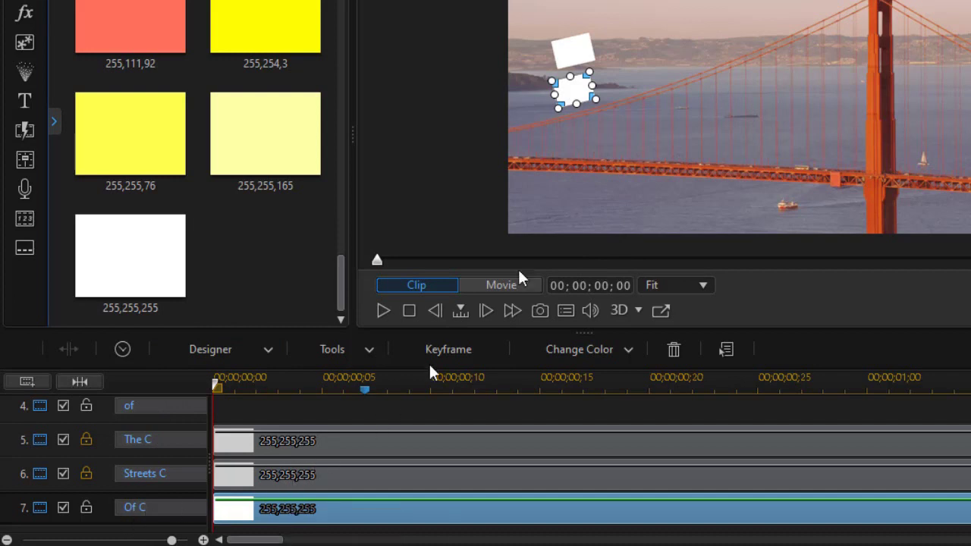
left_click_drag(574, 94, 574, 135)
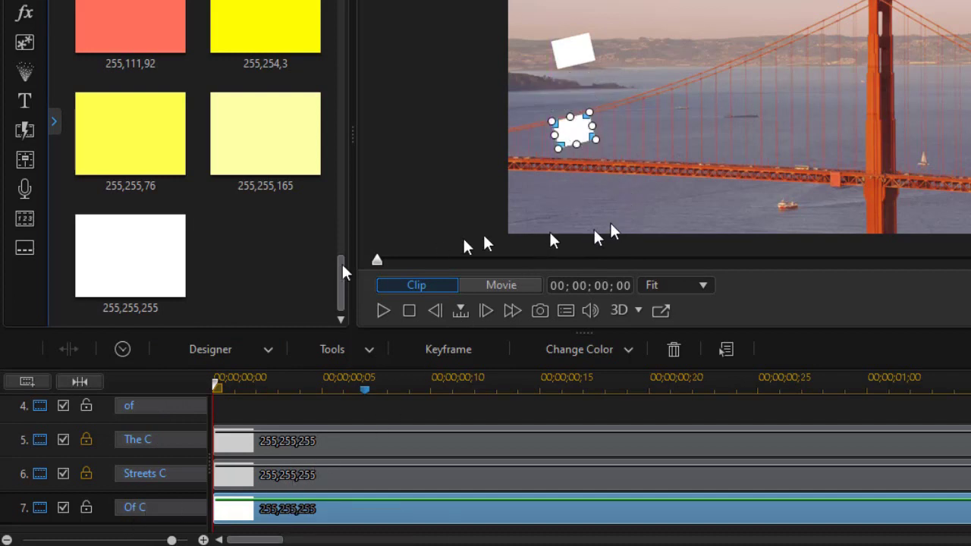
Lock track 7, unlock track 6, and move its bar down between the others
left_click(85, 508)
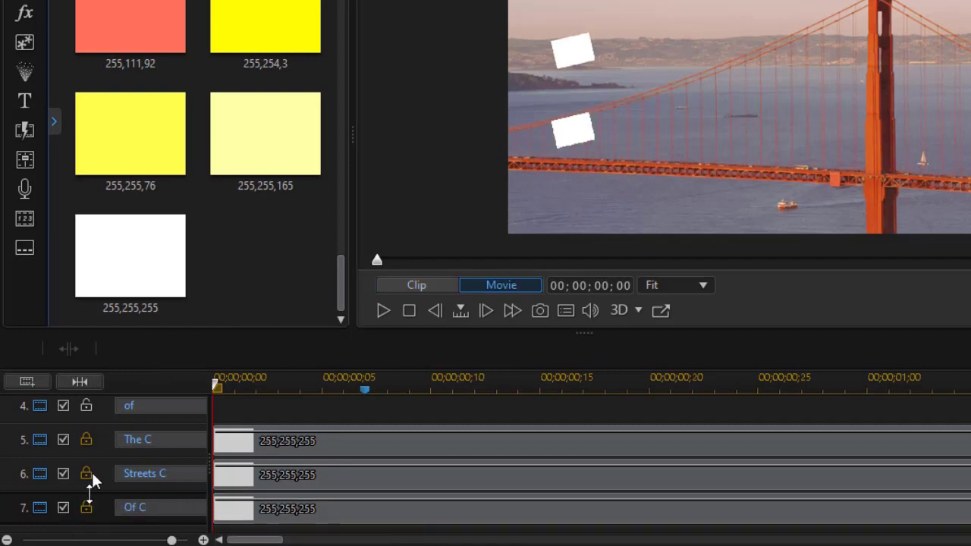
left_click(88, 473)
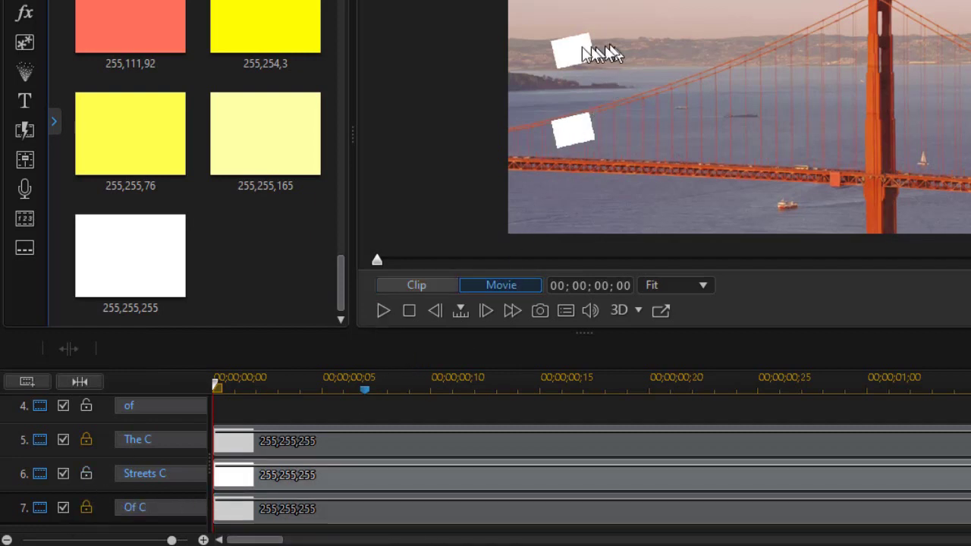
left_click(384, 484)
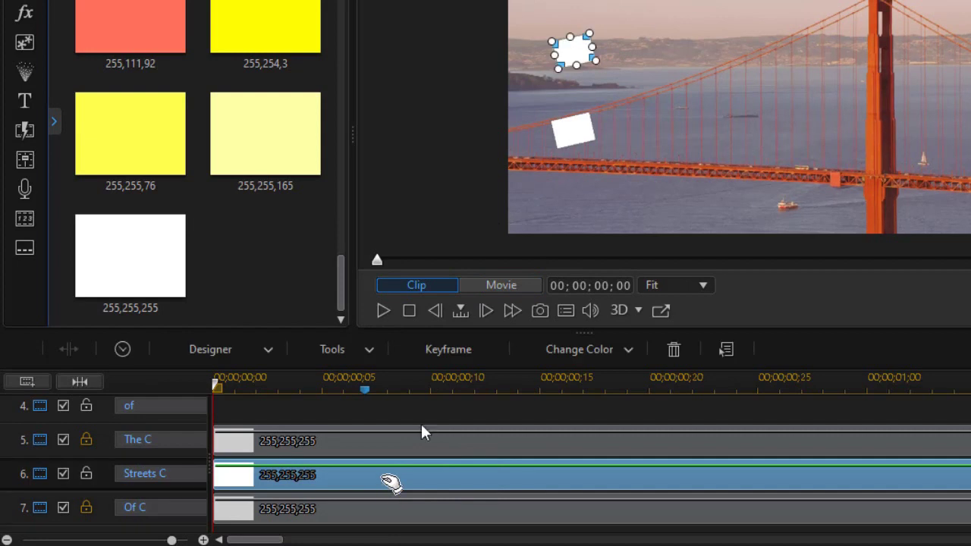
left_click_drag(570, 55, 571, 94)
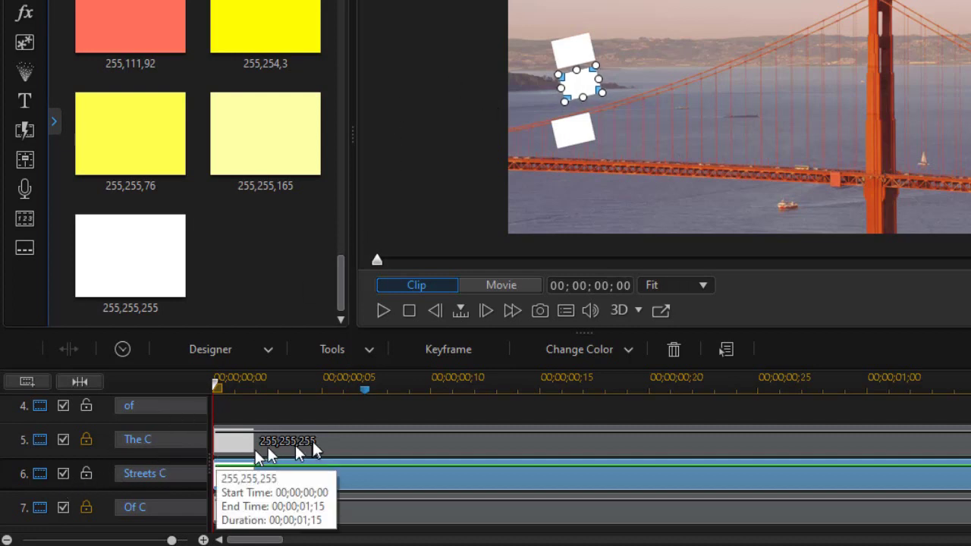
Unlock tracks 5 and 7, move the lowest bar up closer, and open the top bar's clip
left_click(86, 442)
left_click(85, 508)
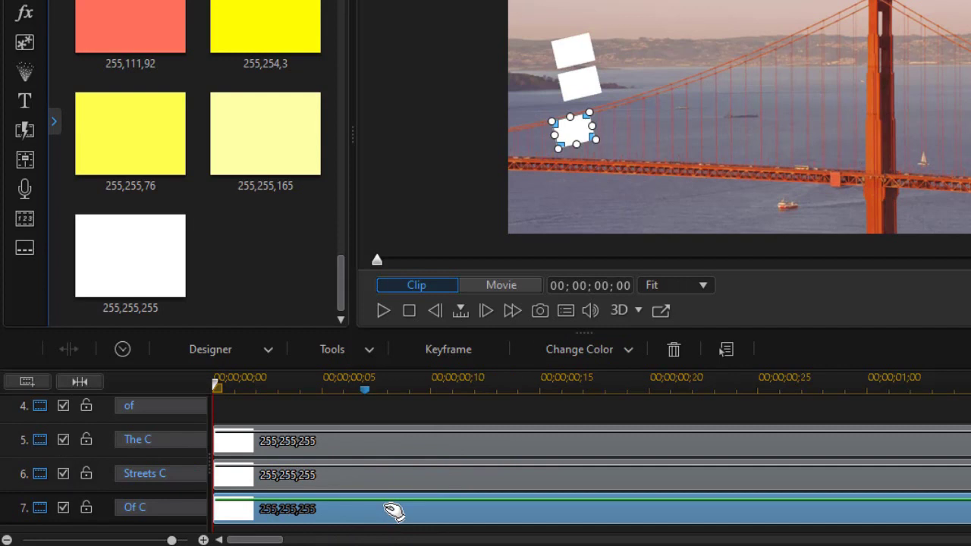
left_click_drag(394, 511, 442, 447)
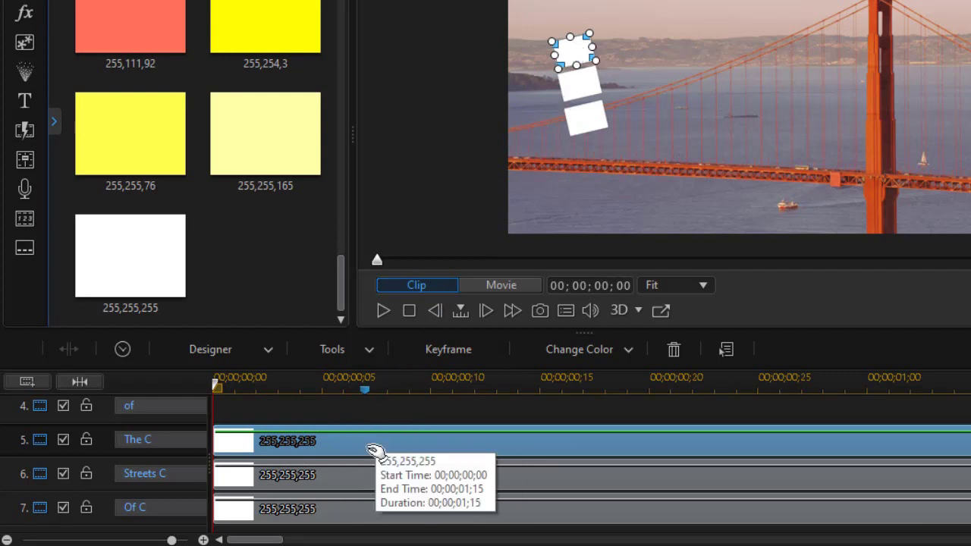
double_click(367, 442)
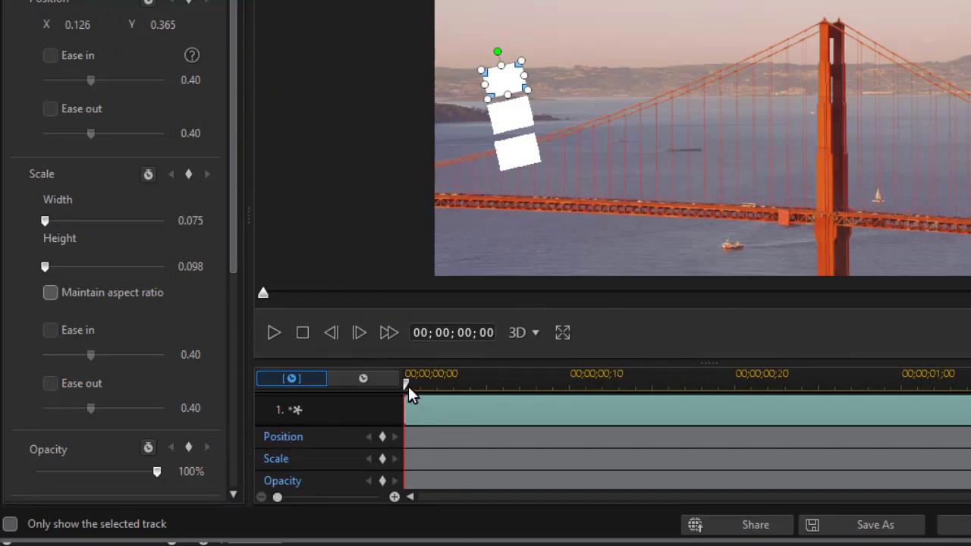
Add Position and Scale keyframes at frame 6, then move the top bar off-screen left at frame 0
left_click_drag(407, 384, 515, 410)
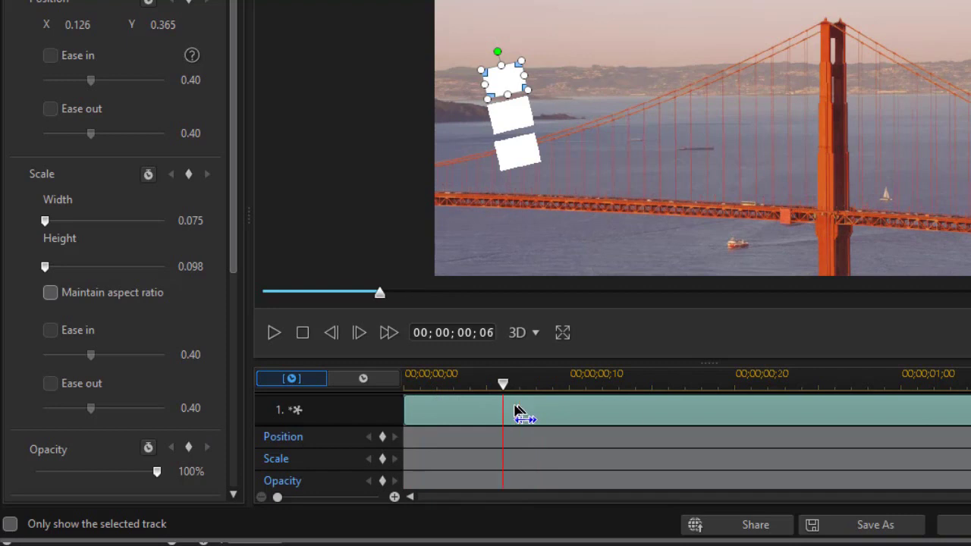
left_click(383, 440)
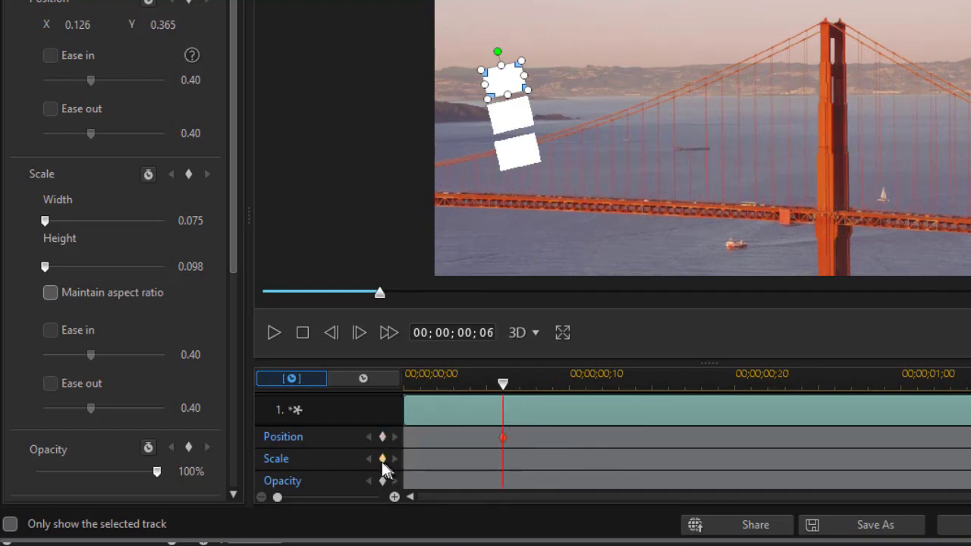
left_click(382, 460)
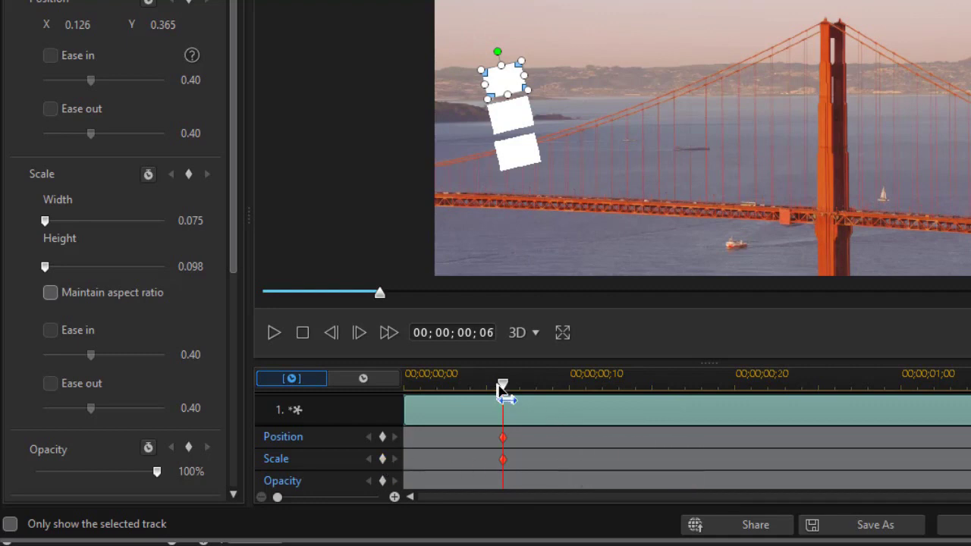
left_click_drag(501, 391, 369, 423)
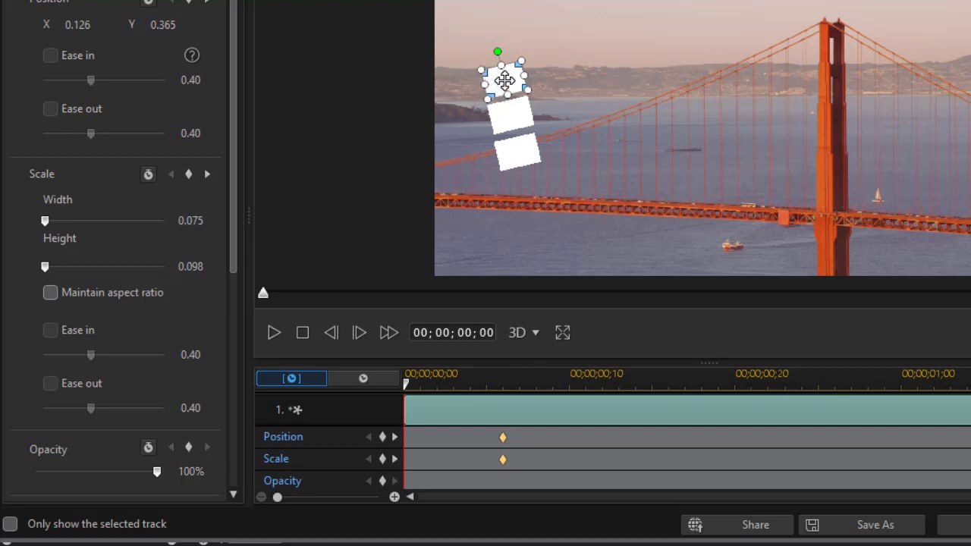
left_click_drag(504, 80, 406, 99)
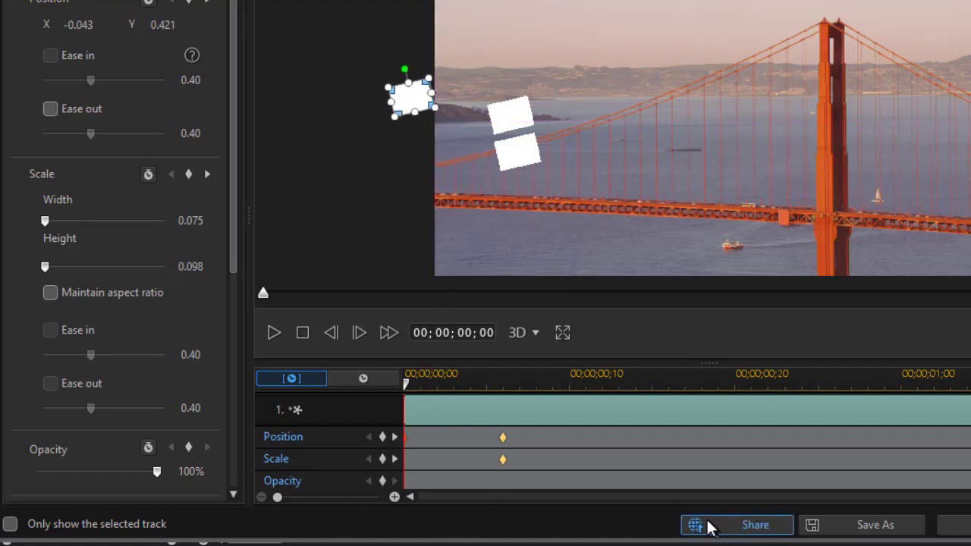
Close the designer and preview the top bar's slide-in animation
left_click(955, 525)
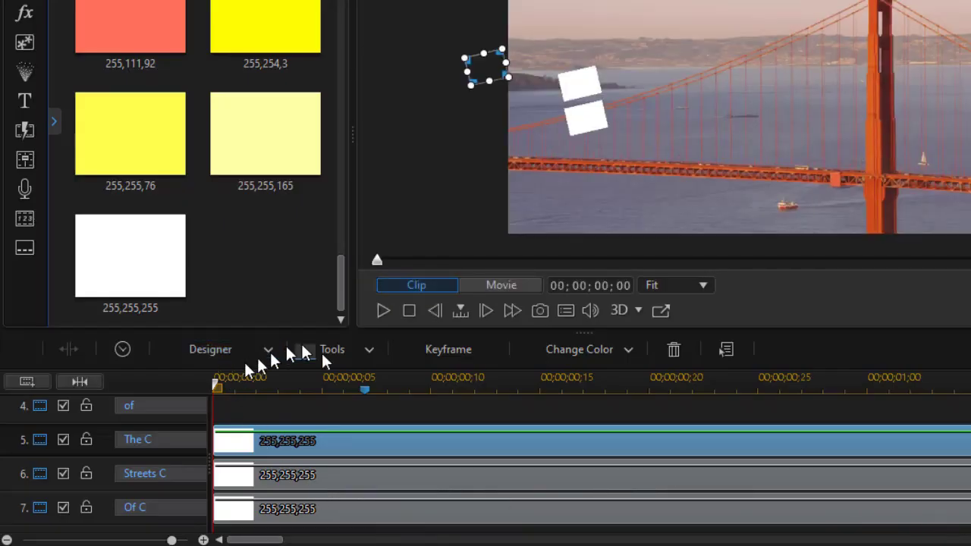
left_click(385, 311)
left_click(384, 311)
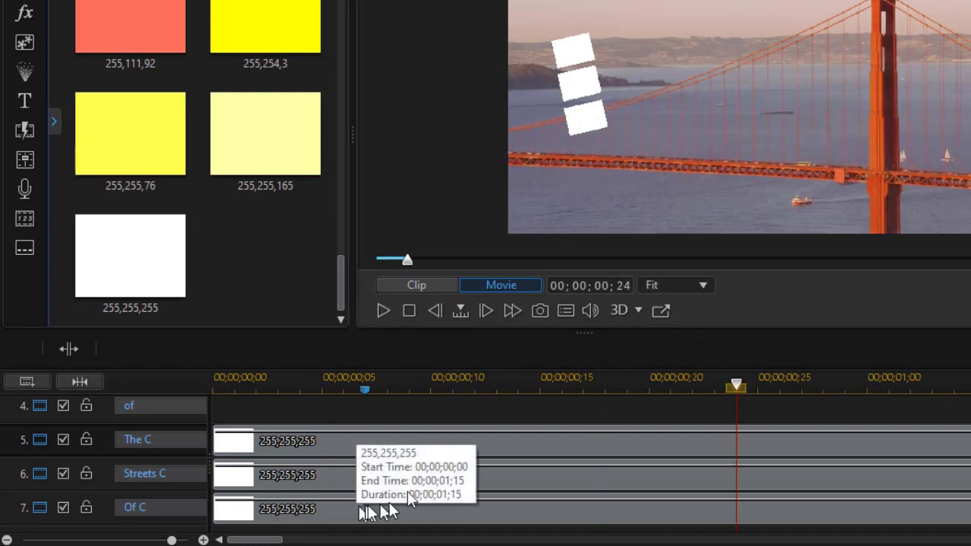
Keyframe the Streets C bar at frame 6 and move it off-screen left at frame 0
left_click(393, 469)
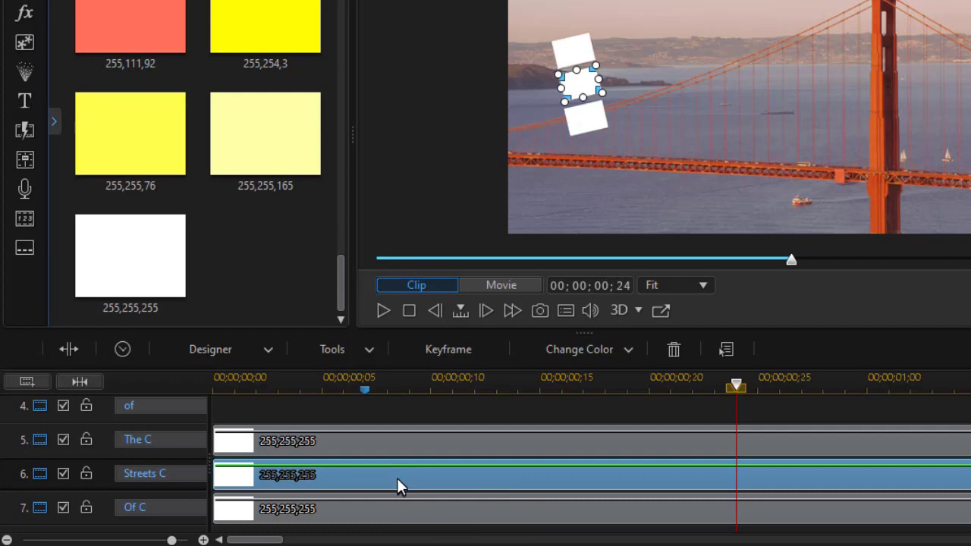
double_click(396, 477)
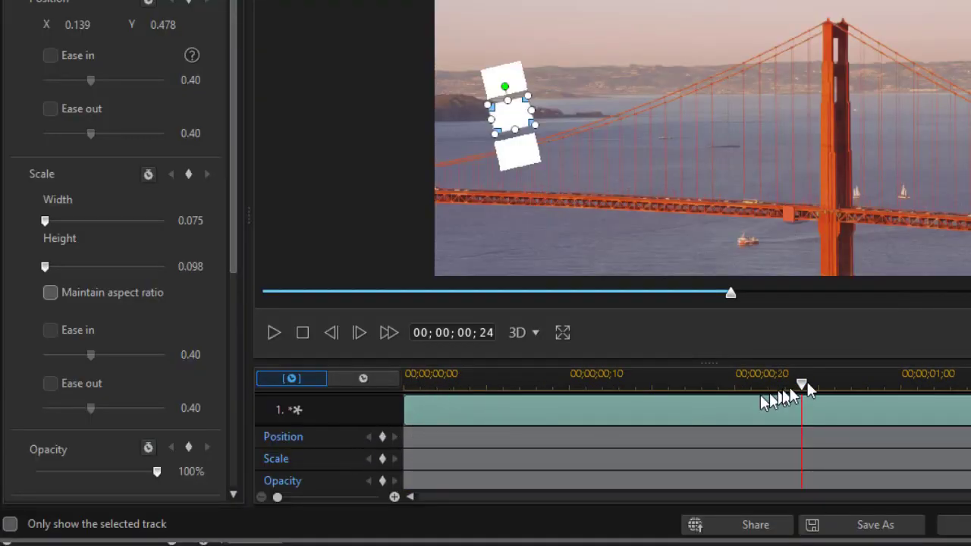
left_click_drag(802, 385, 507, 415)
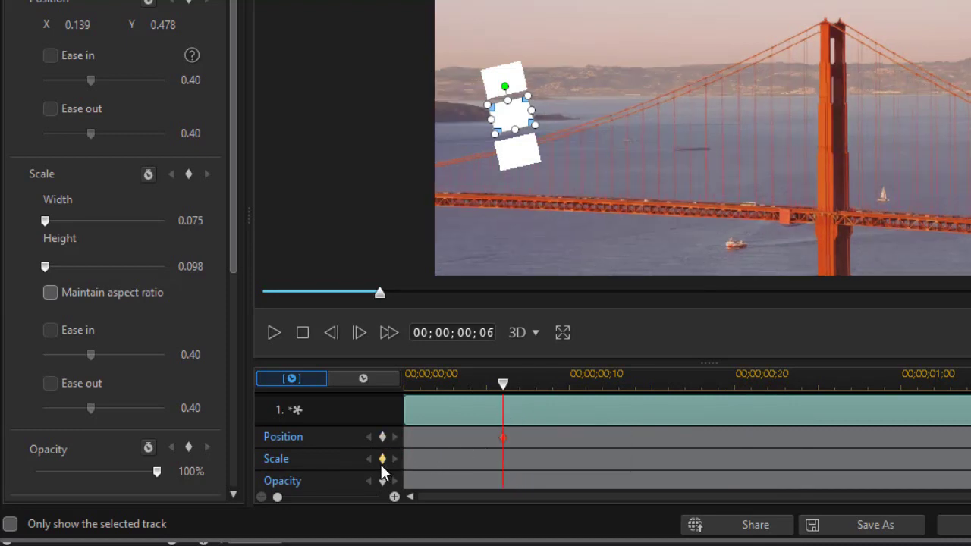
left_click(382, 460)
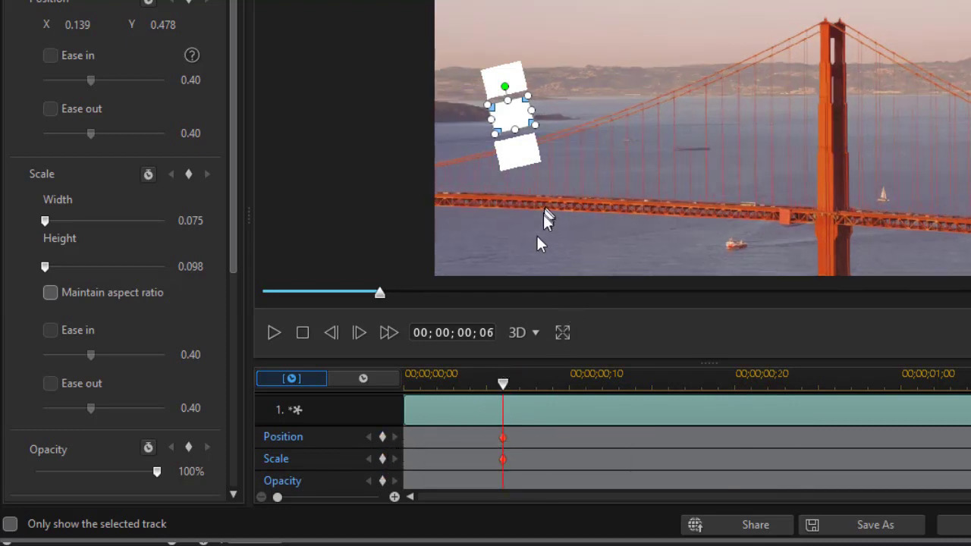
left_click_drag(503, 385, 359, 408)
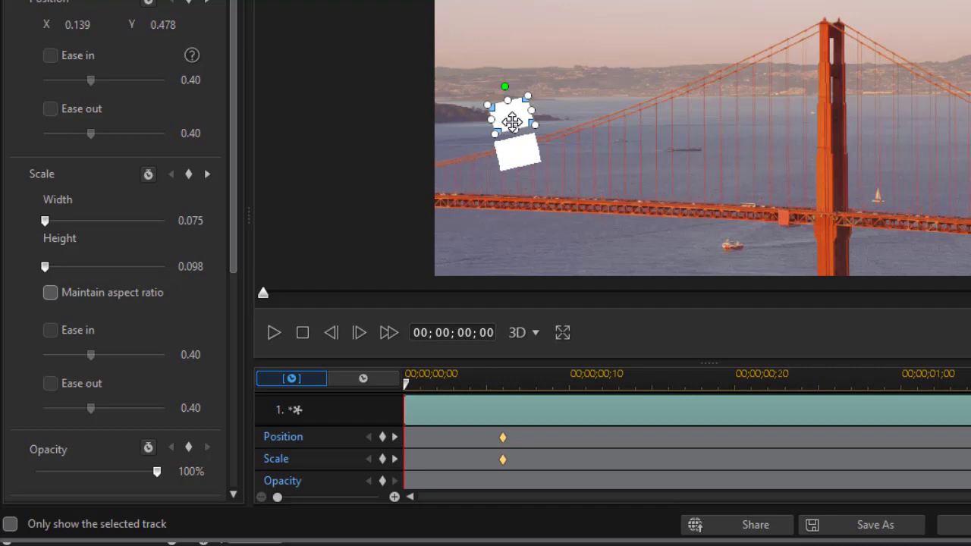
left_click_drag(512, 122, 407, 148)
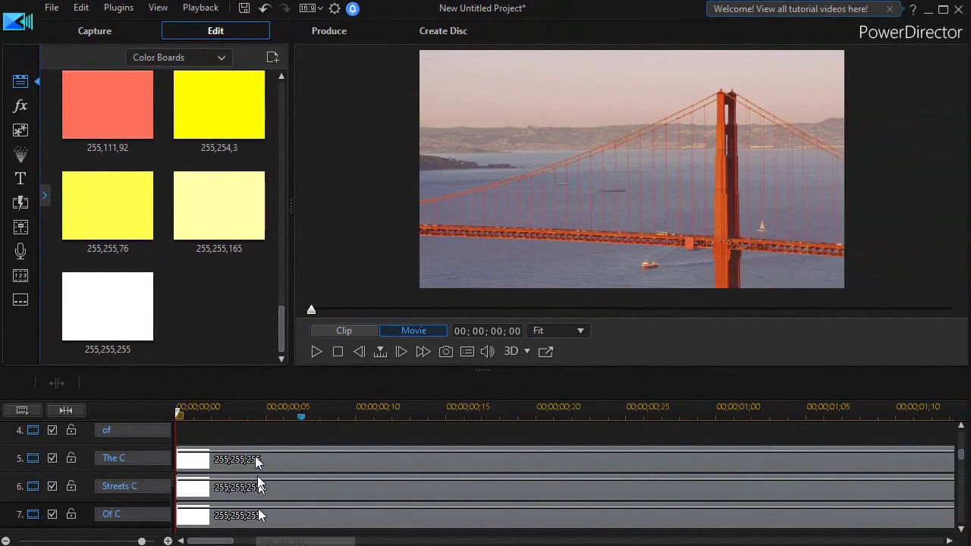
left_click(316, 353)
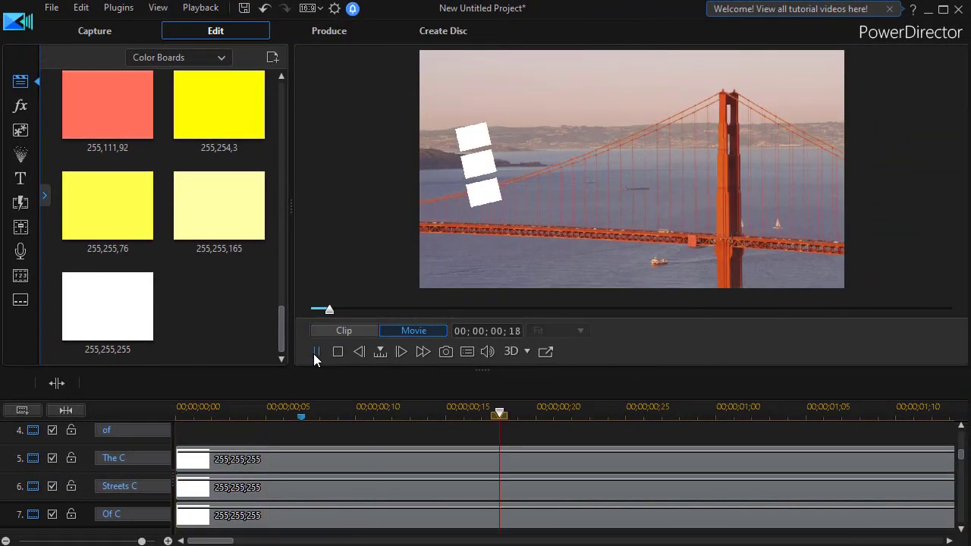
left_click(317, 354)
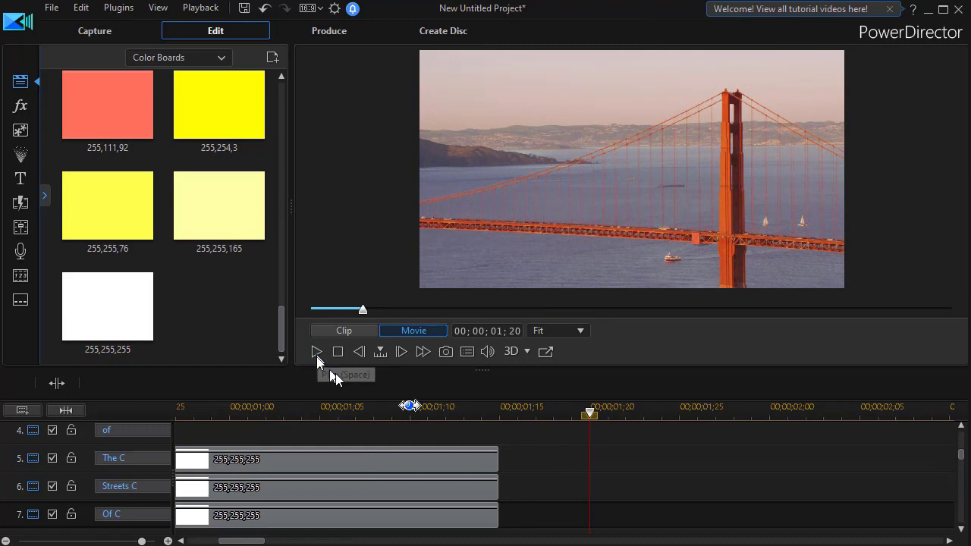
left_click_drag(590, 410, 178, 412)
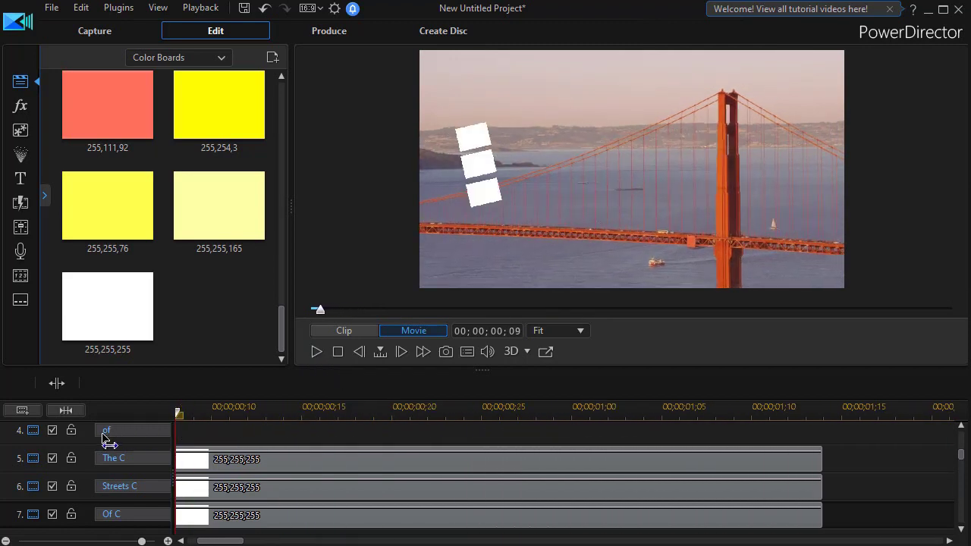
left_click(313, 354)
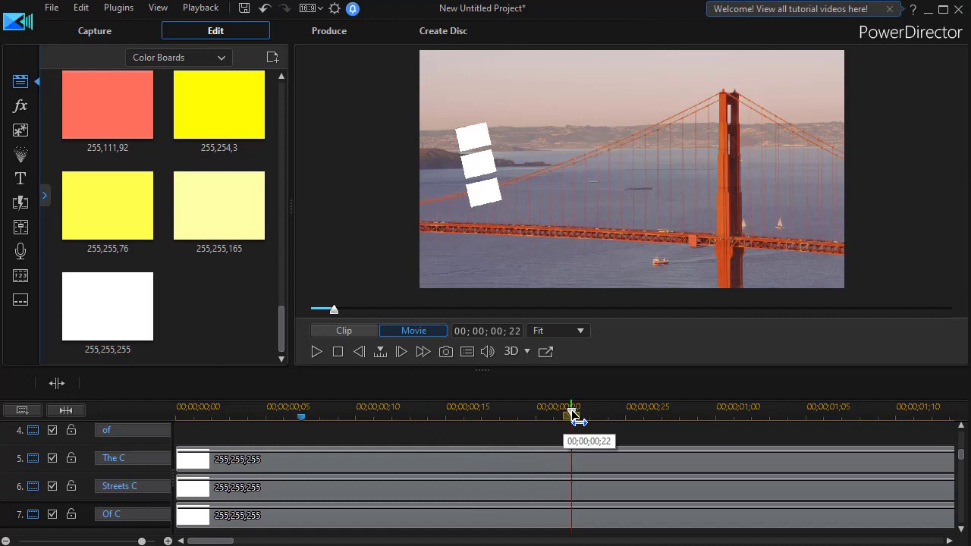
left_click_drag(571, 416, 126, 438)
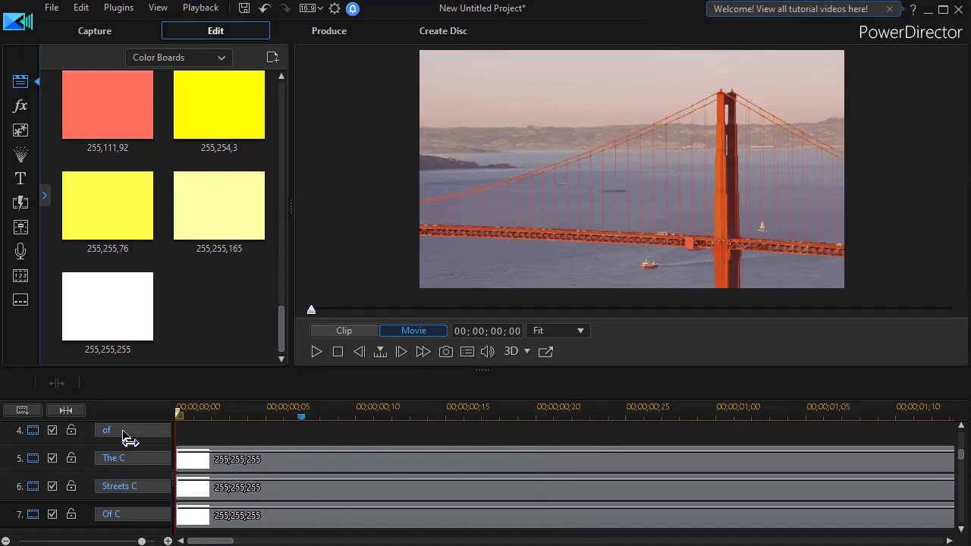
In The C clip's PiP Designer, widen the top bar into a longer strip at frame 12
left_click(321, 465)
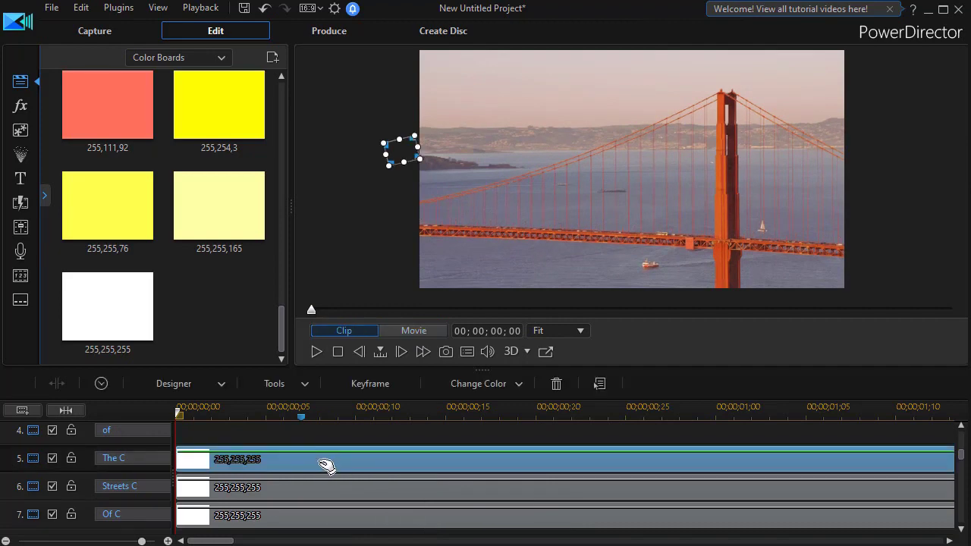
double_click(321, 464)
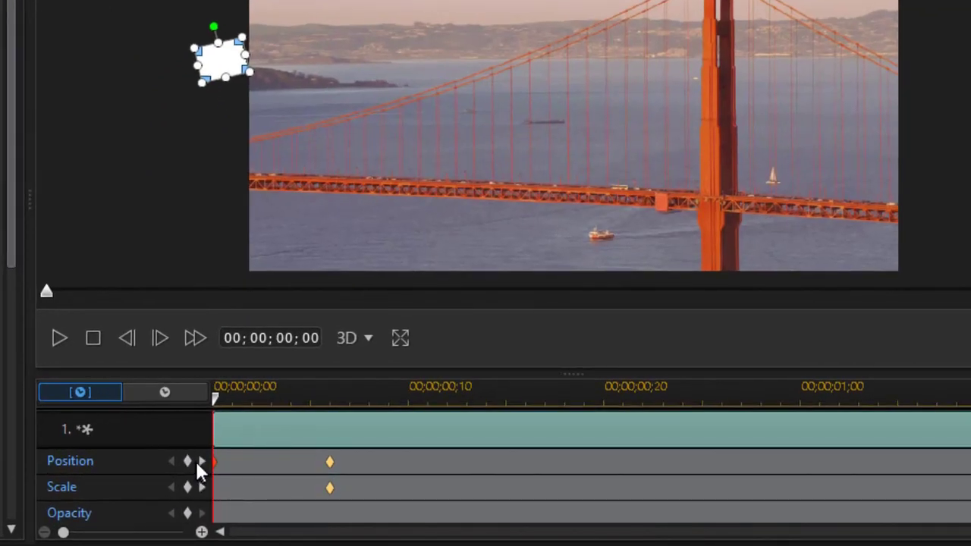
left_click(199, 462)
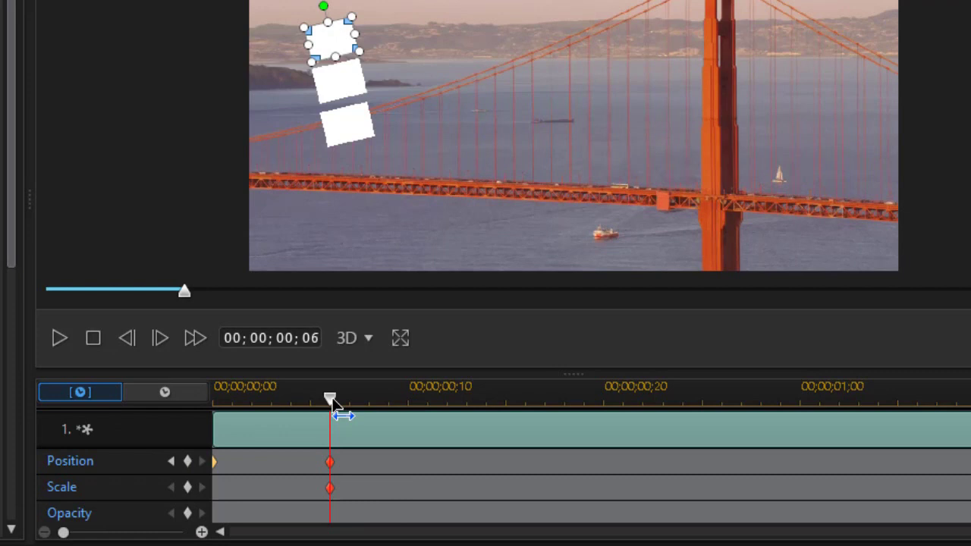
left_click_drag(330, 398, 444, 418)
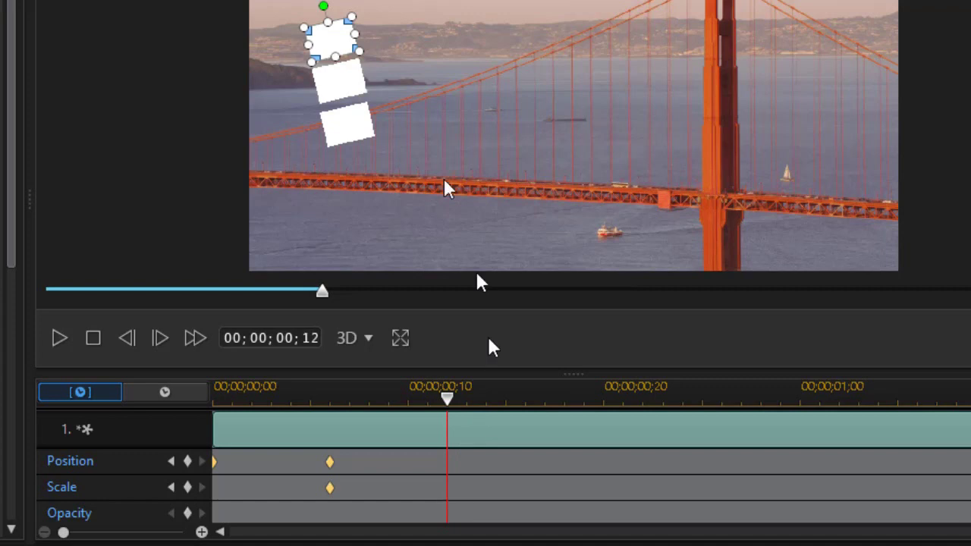
left_click_drag(359, 31, 412, 38)
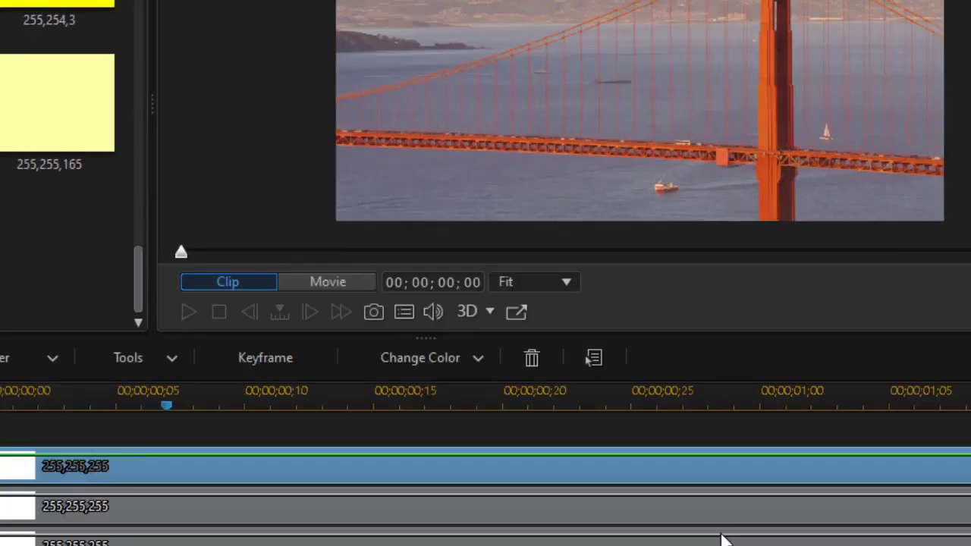
Stretch the Streets C clip's middle bar at frame 12 into a strip longer than the top bar
left_click(154, 516)
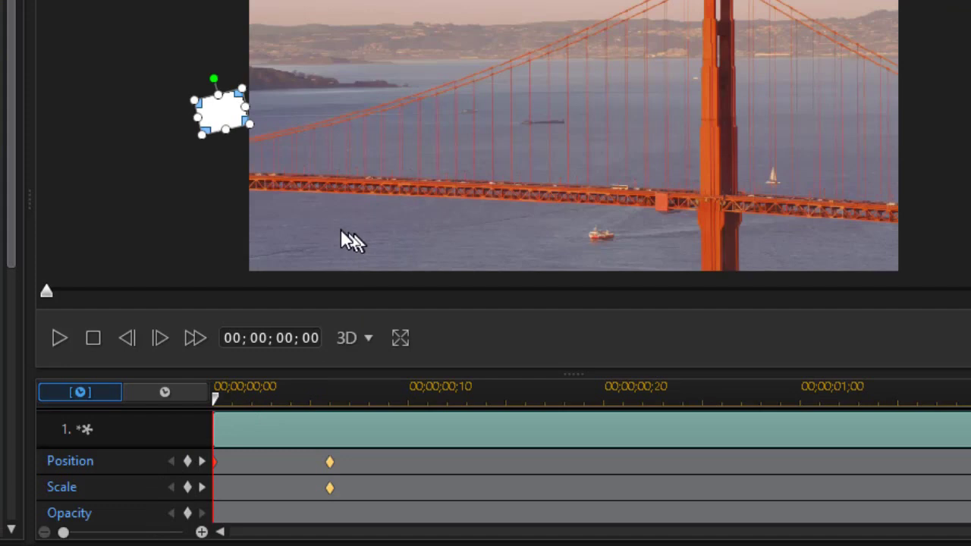
left_click(199, 488)
left_click_drag(334, 412, 449, 416)
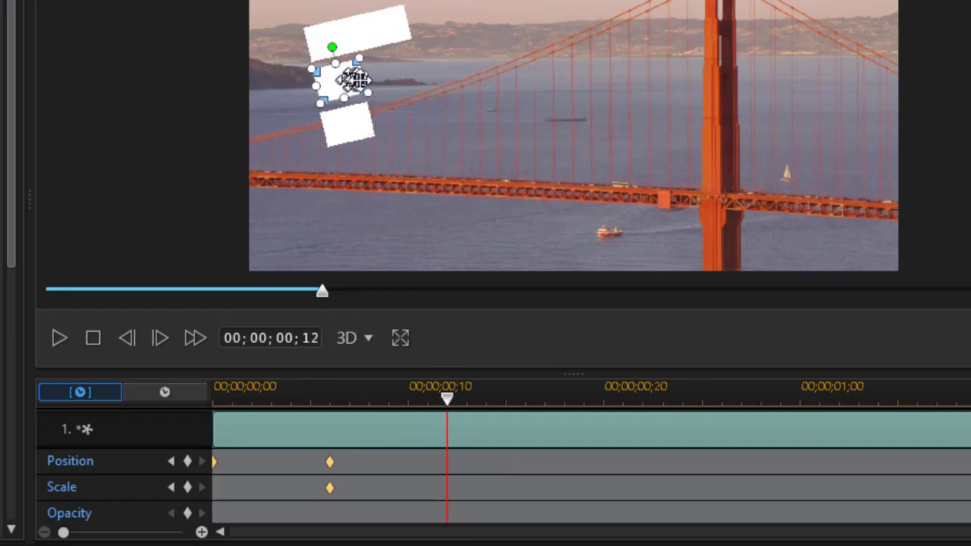
left_click_drag(368, 73, 553, 59)
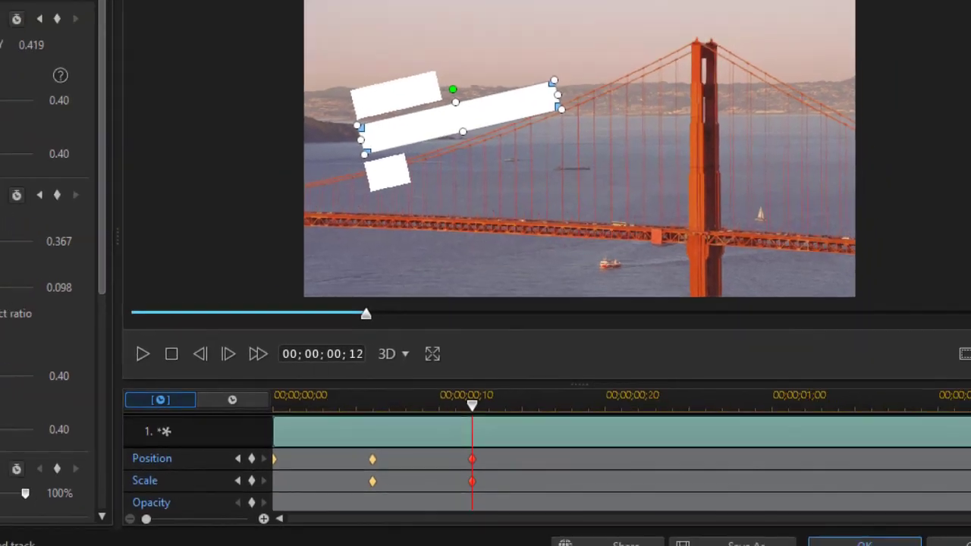
left_click(809, 538)
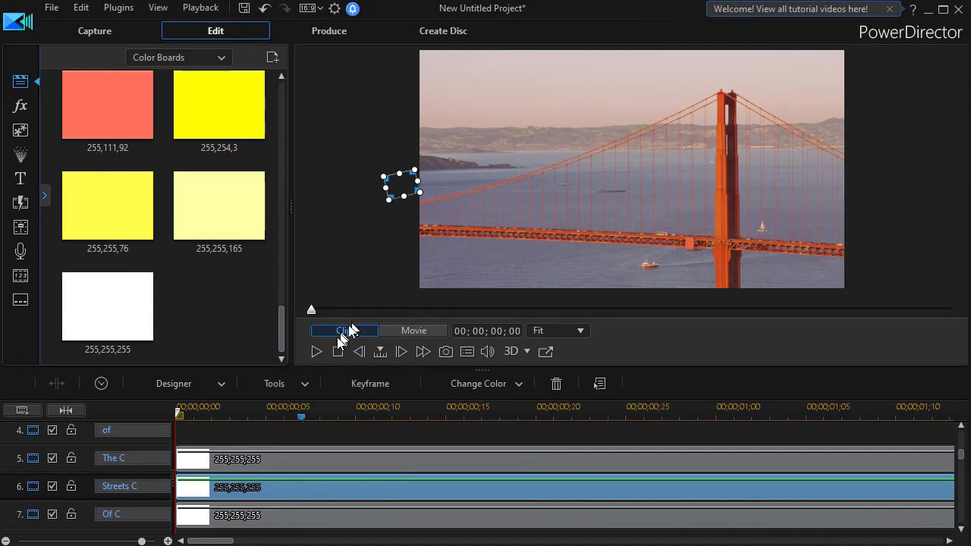
left_click(422, 336)
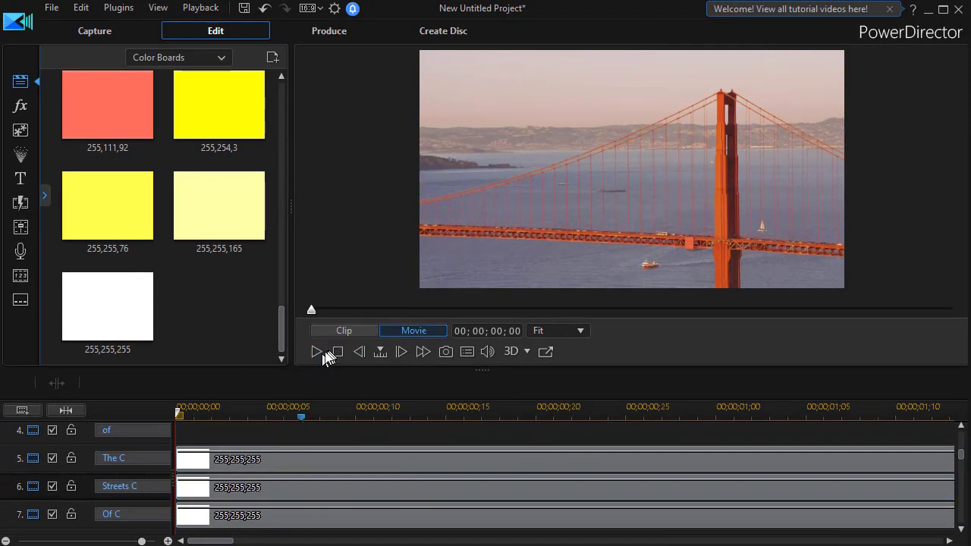
left_click(316, 352)
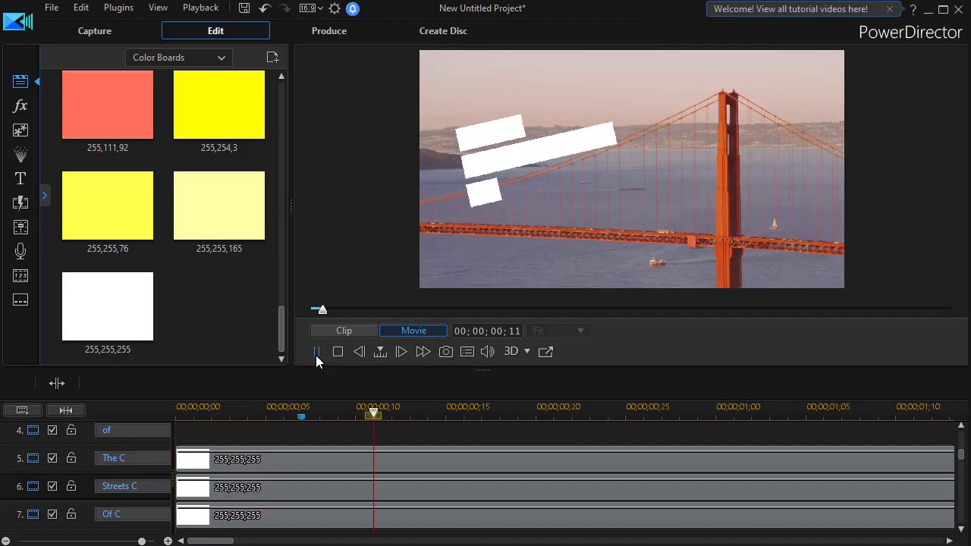